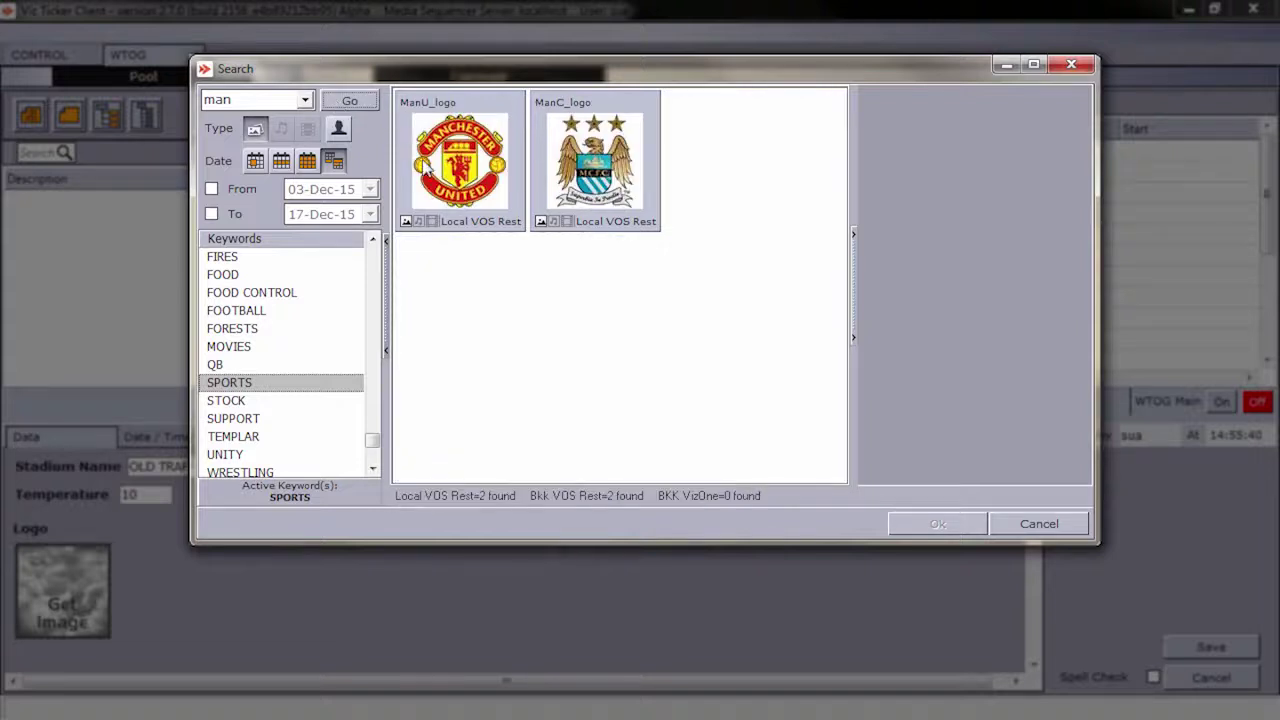
Choose the ManU_logo image from the search results as the logo for the Old Trafford message
left_click(428, 170)
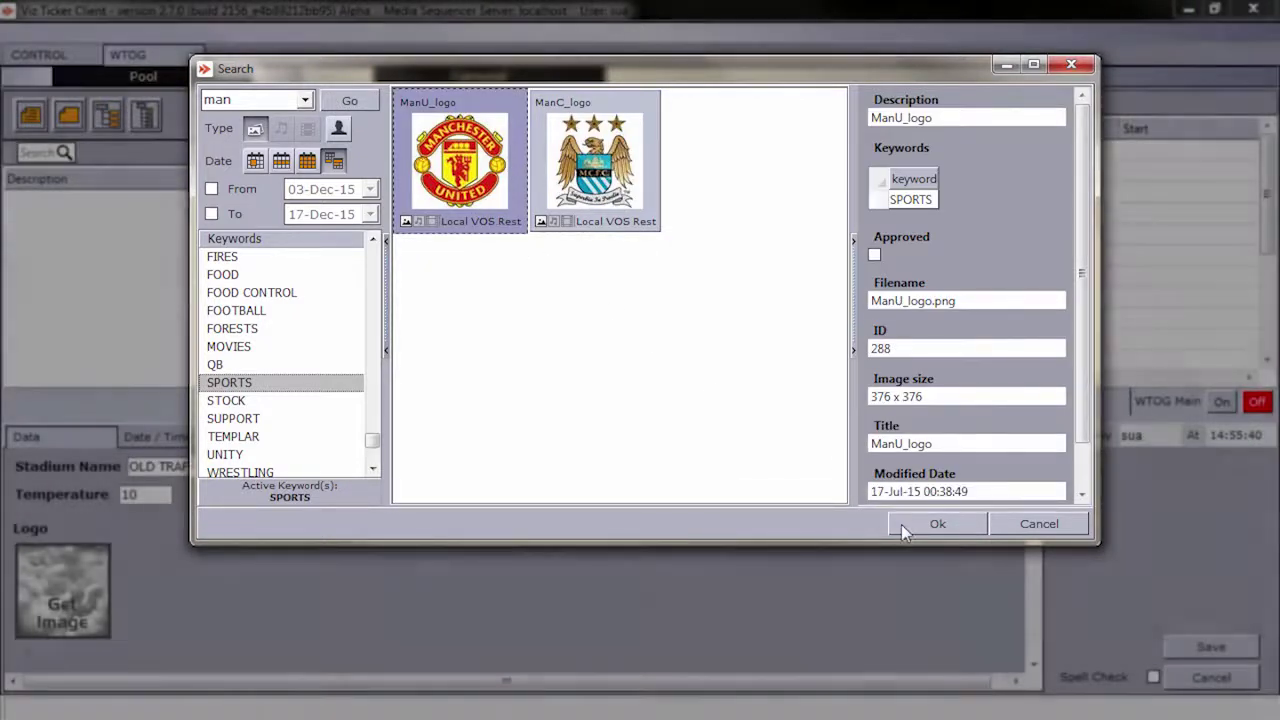
left_click(901, 524)
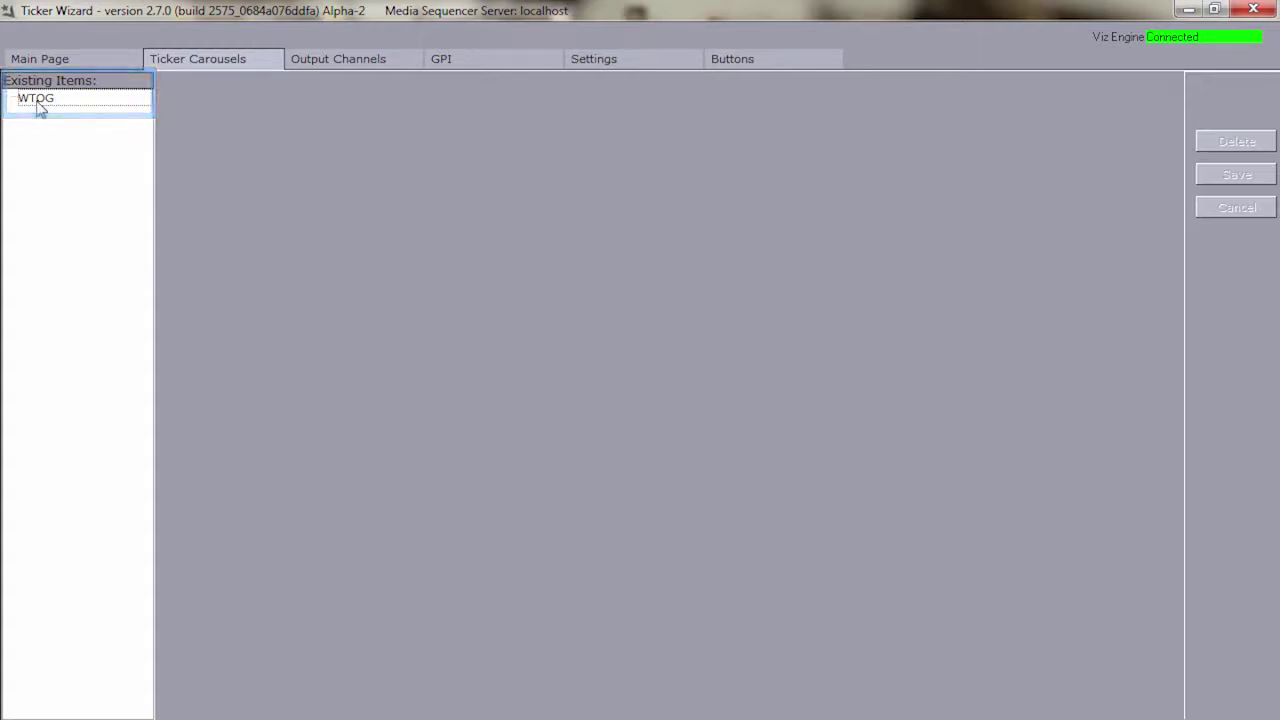
In Ticker Wizard, assign the presentation file WE_Template_IsMediaSearch.vtwc to the WEATHER template of the WTOG carousel and finish the template wizard
left_click(37, 101)
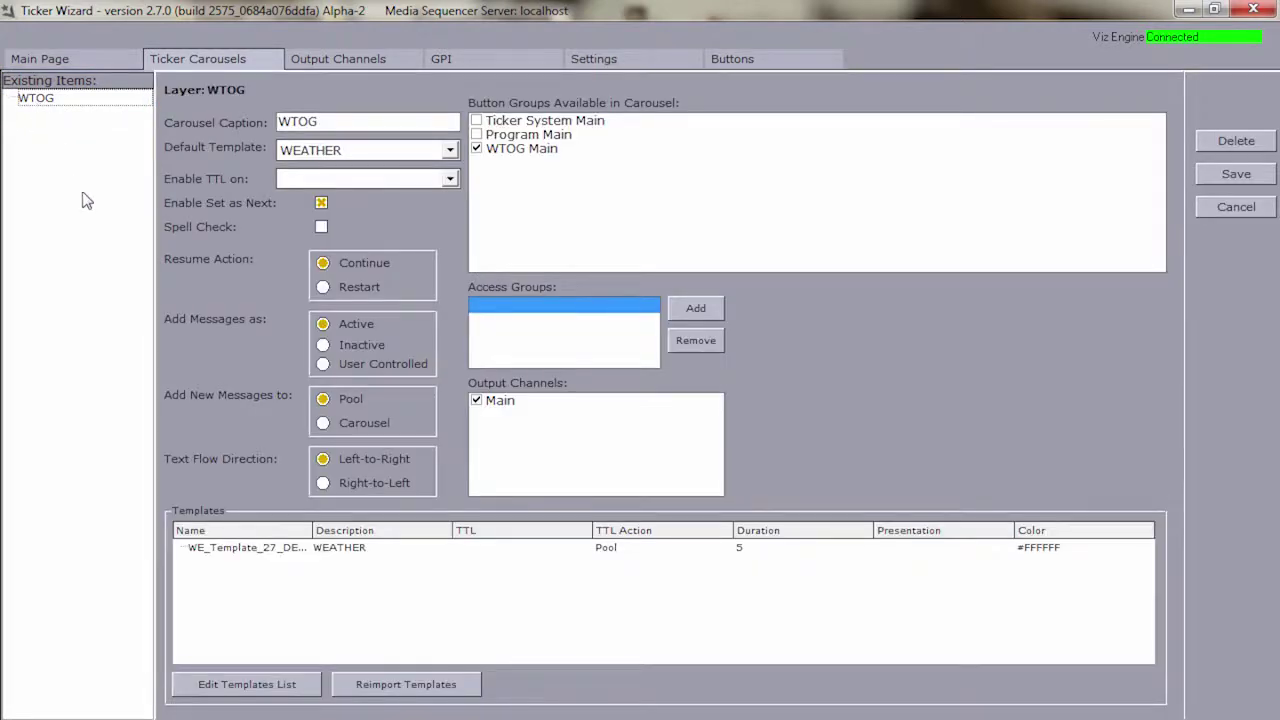
left_click(260, 685)
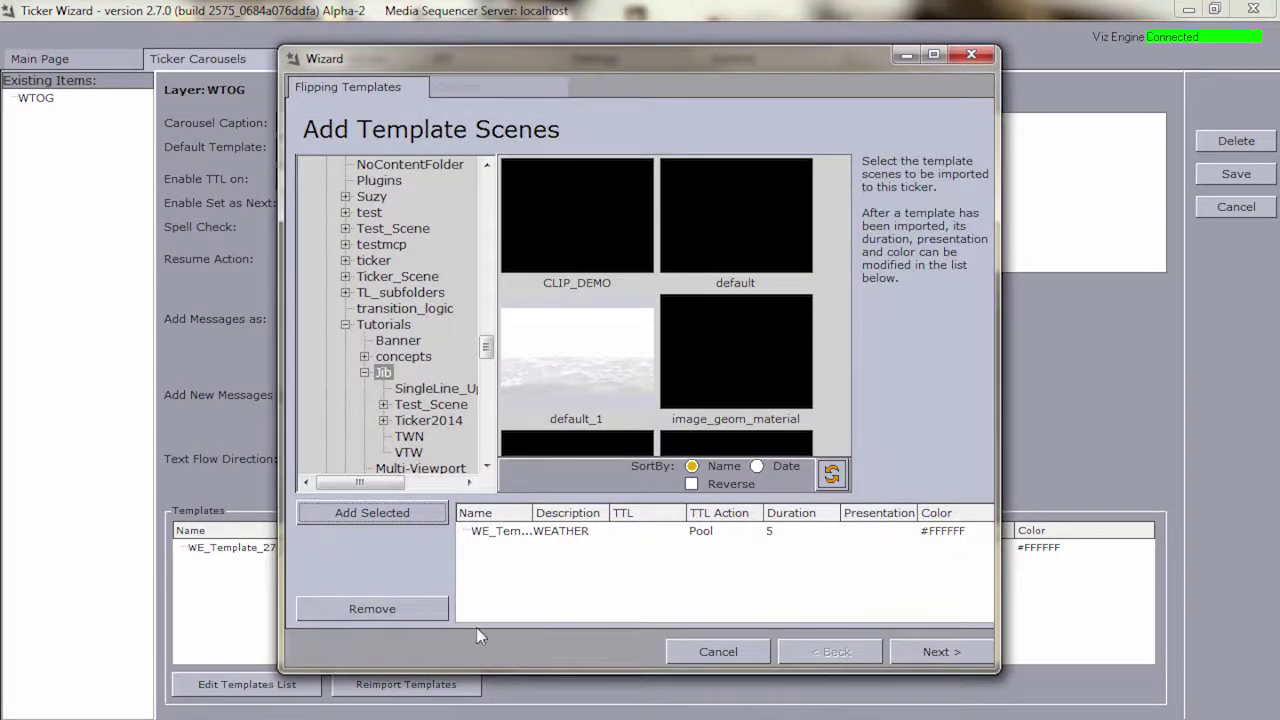
left_click(903, 531)
left_click(906, 531)
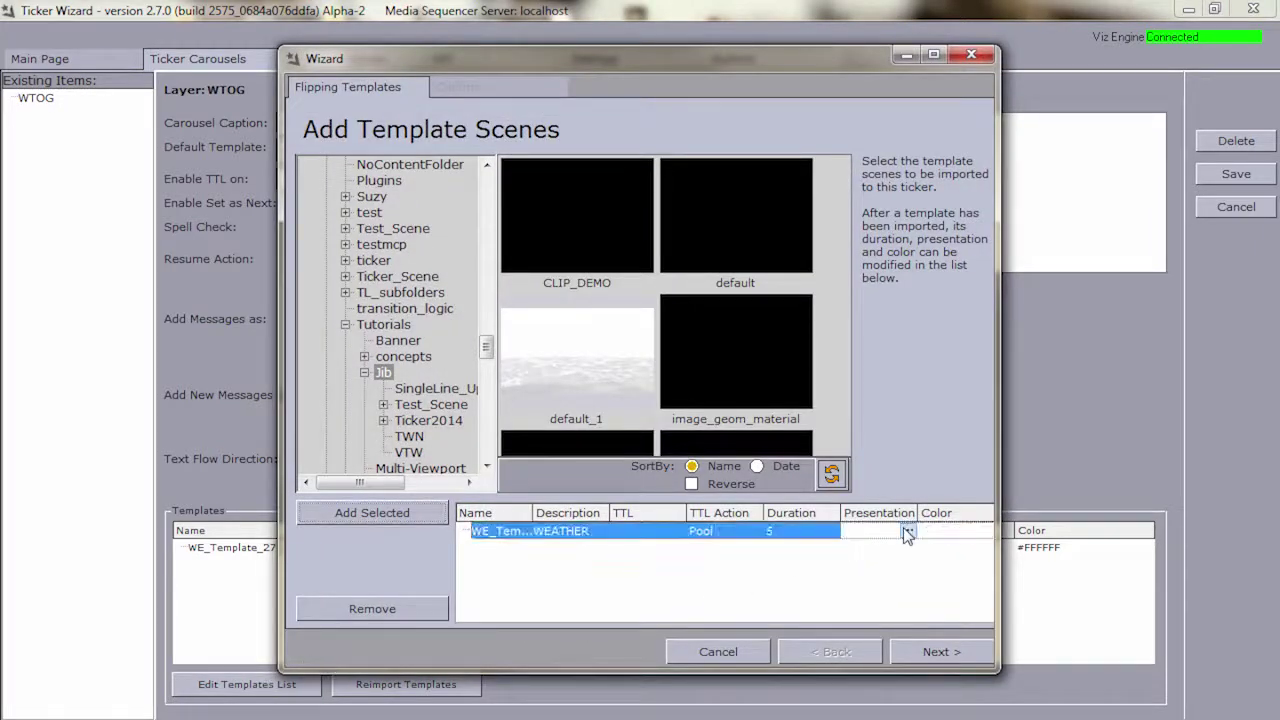
left_click(908, 531)
left_click(768, 407)
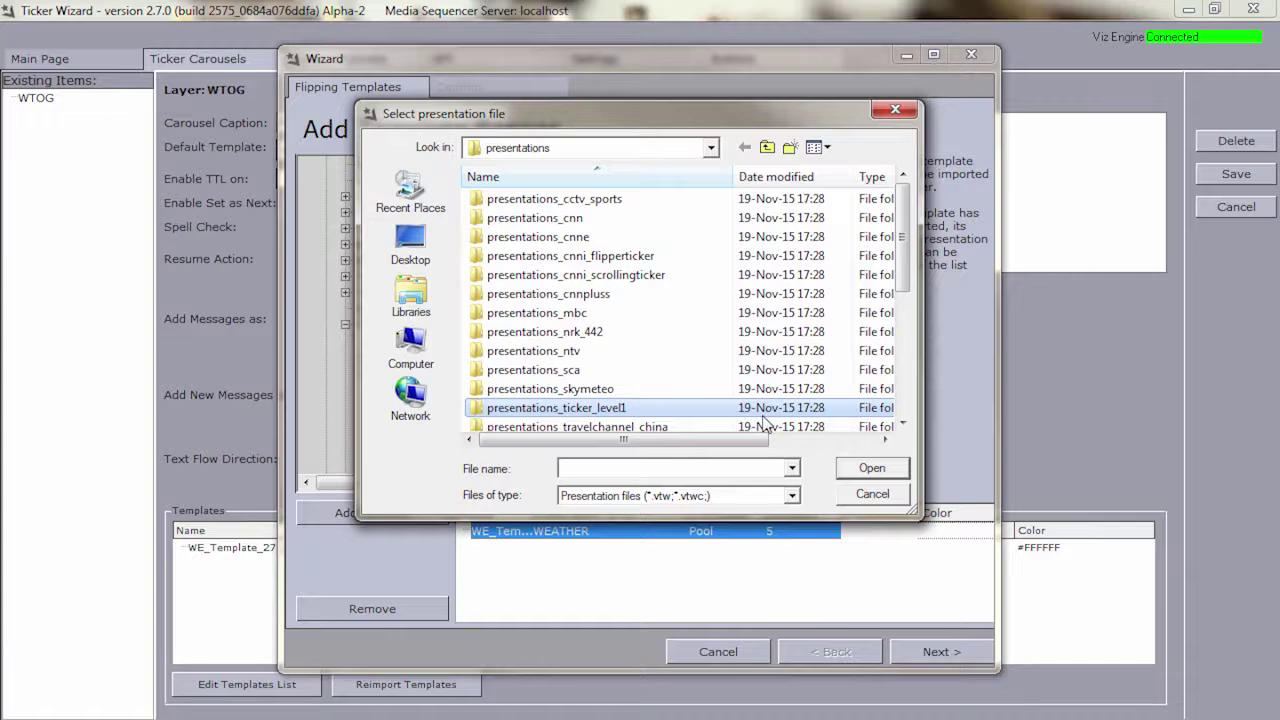
scroll(766, 415, "down", 3)
scroll(765, 425, "down", 2)
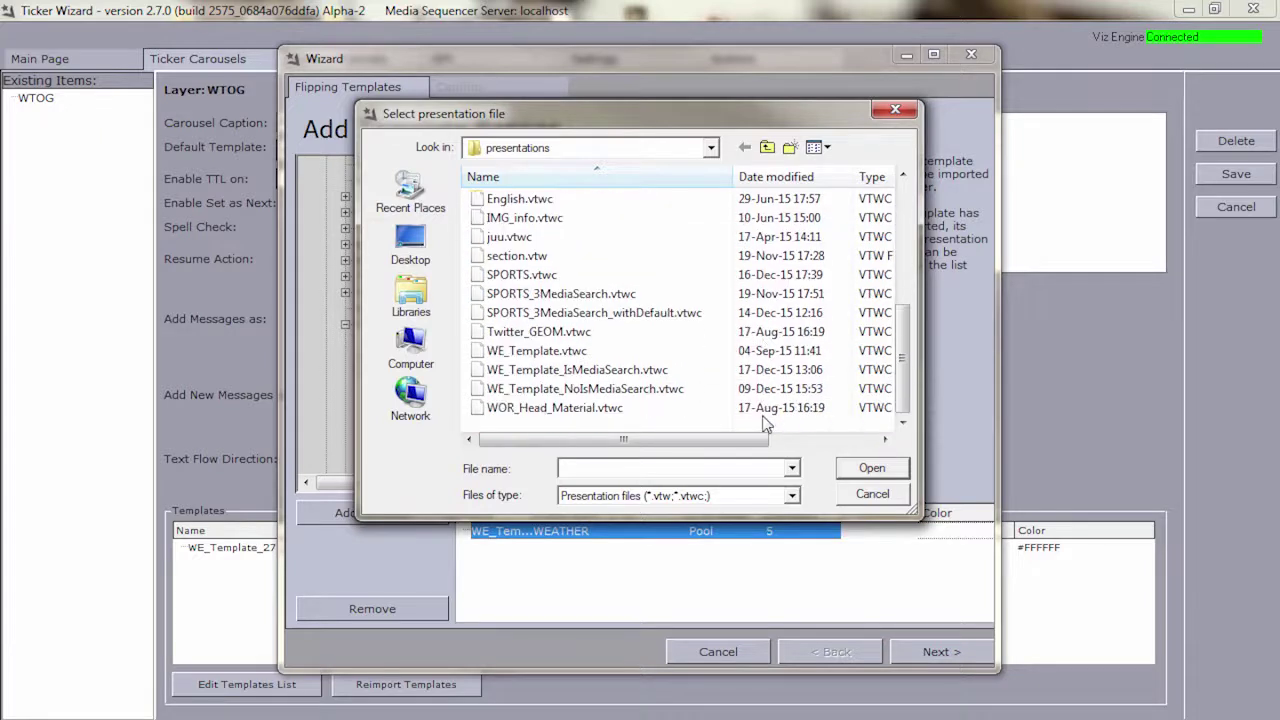
left_click(743, 370)
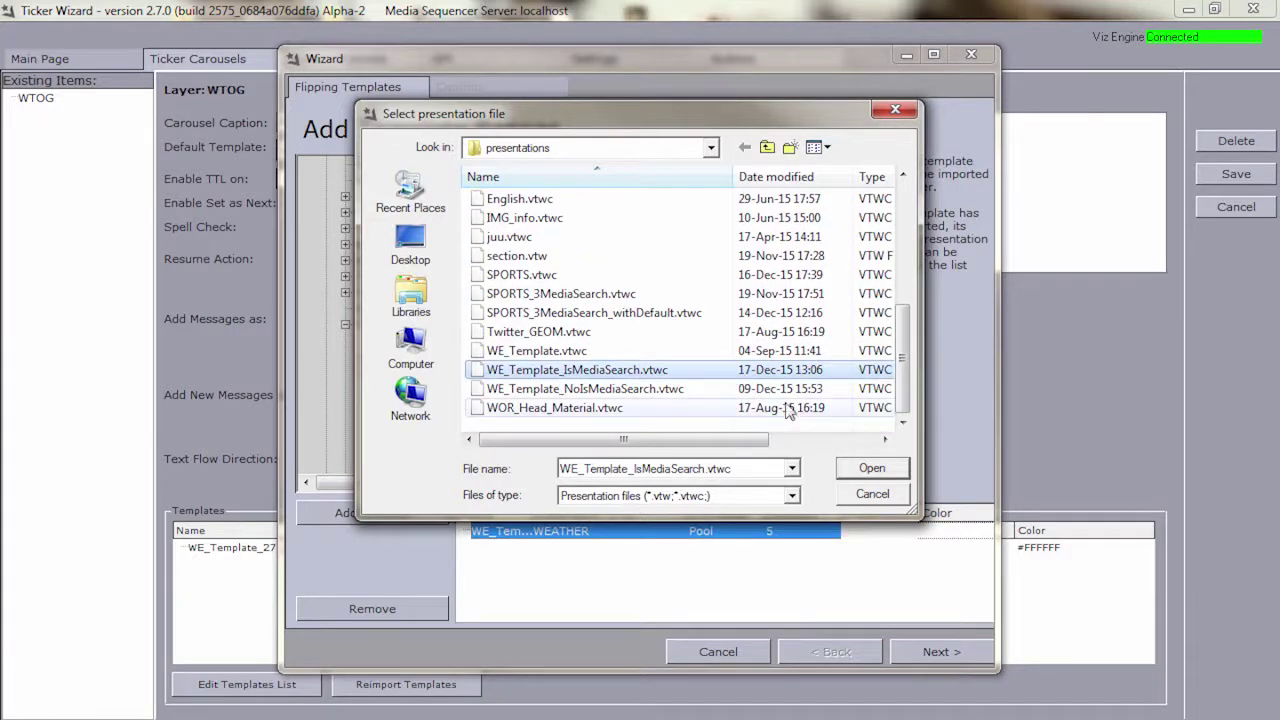
left_click(872, 468)
left_click(914, 651)
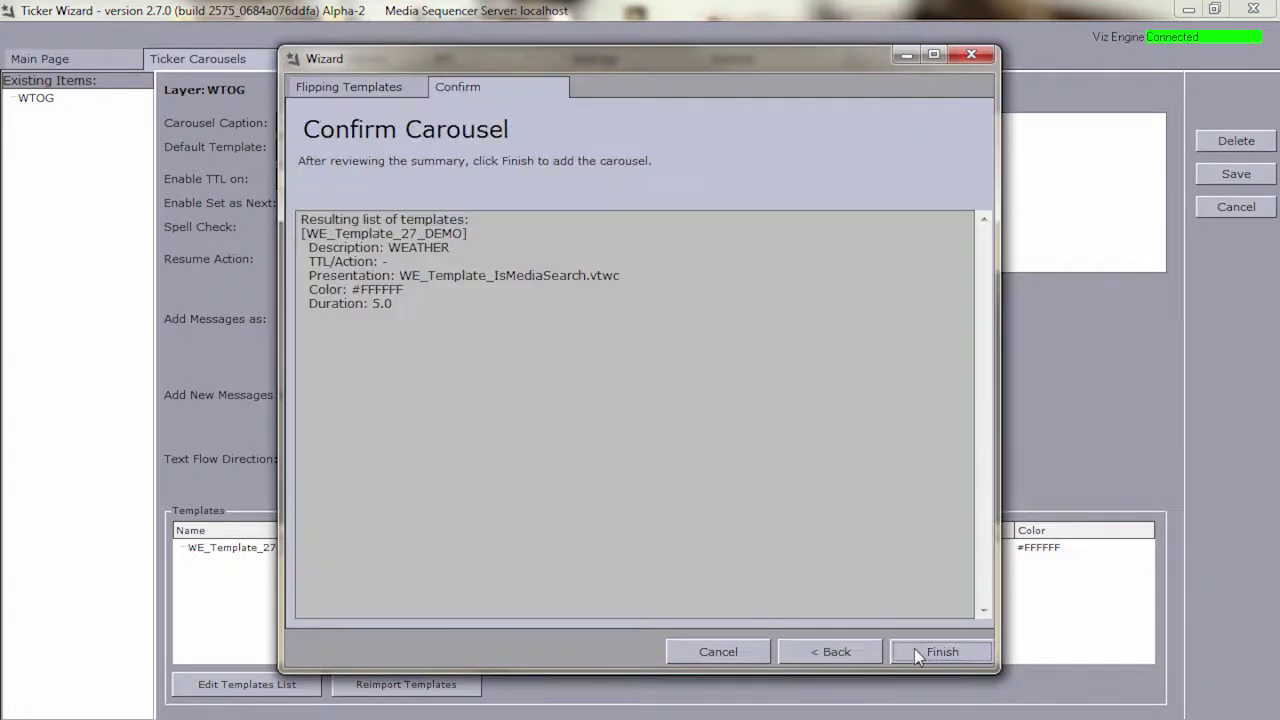
left_click(914, 651)
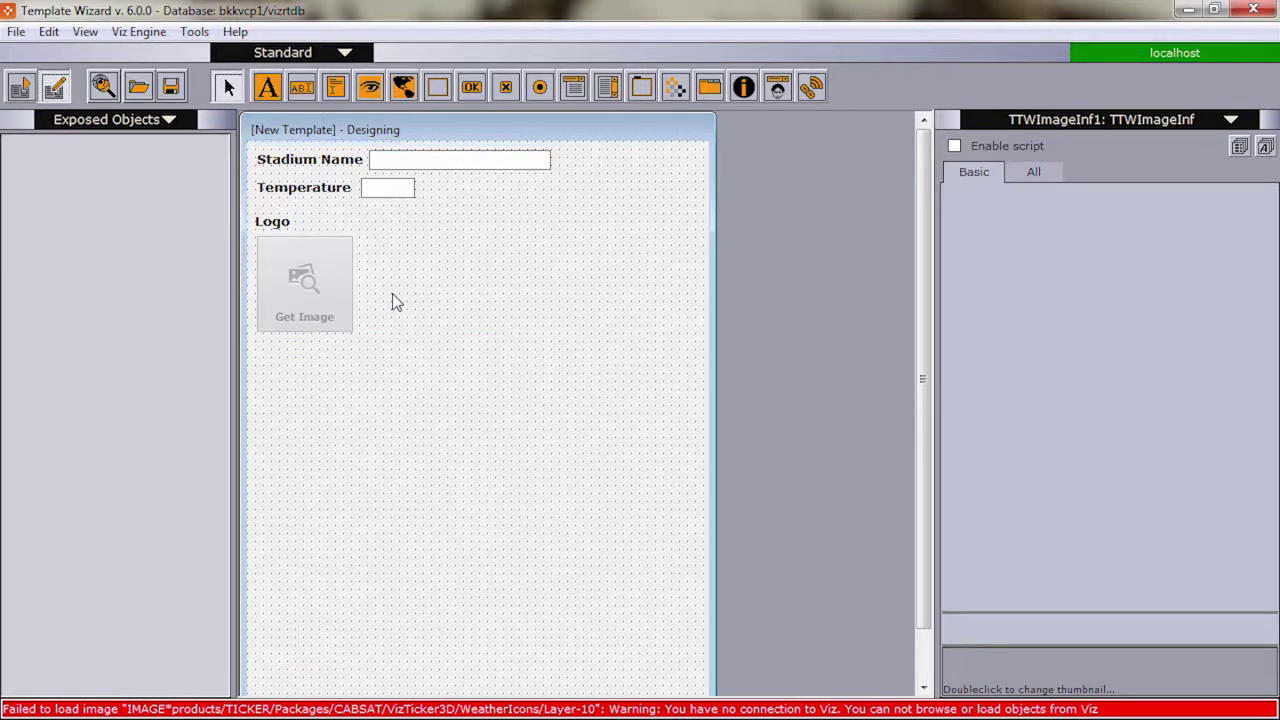
In Template Wizard, enable isImageMediaSearch among the image sources of the Logo image control
left_click(337, 288)
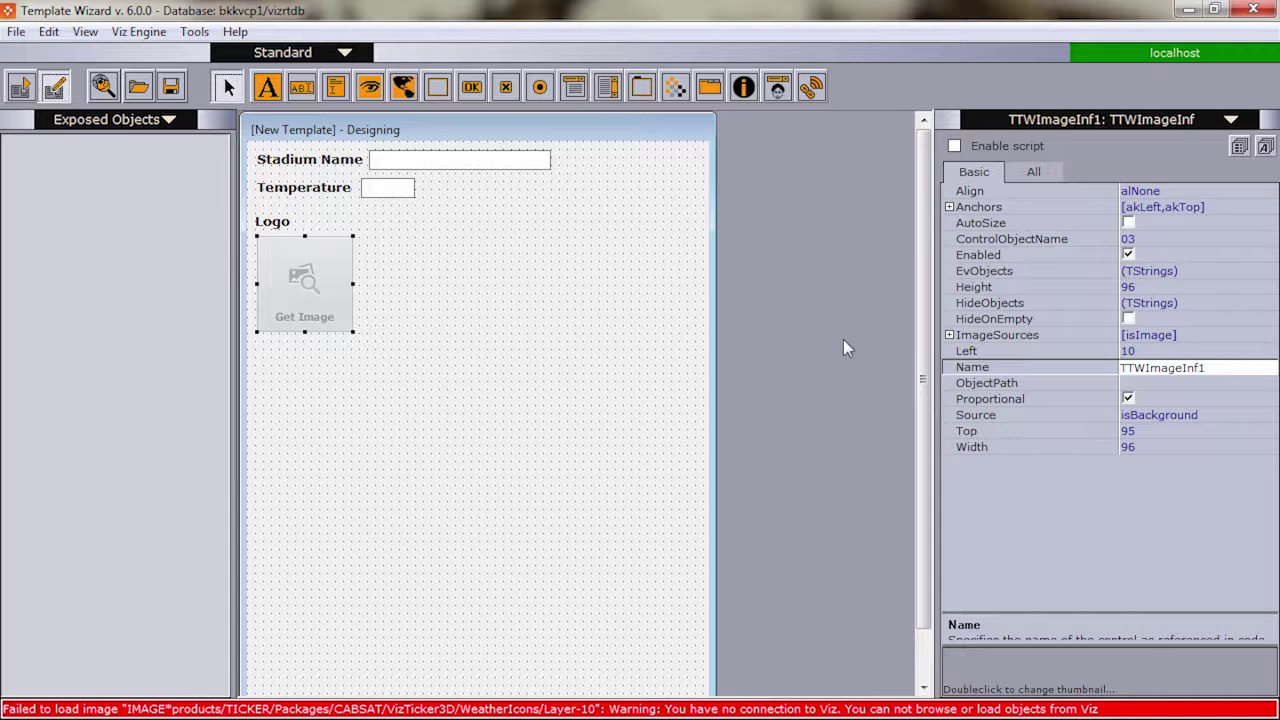
left_click(949, 335)
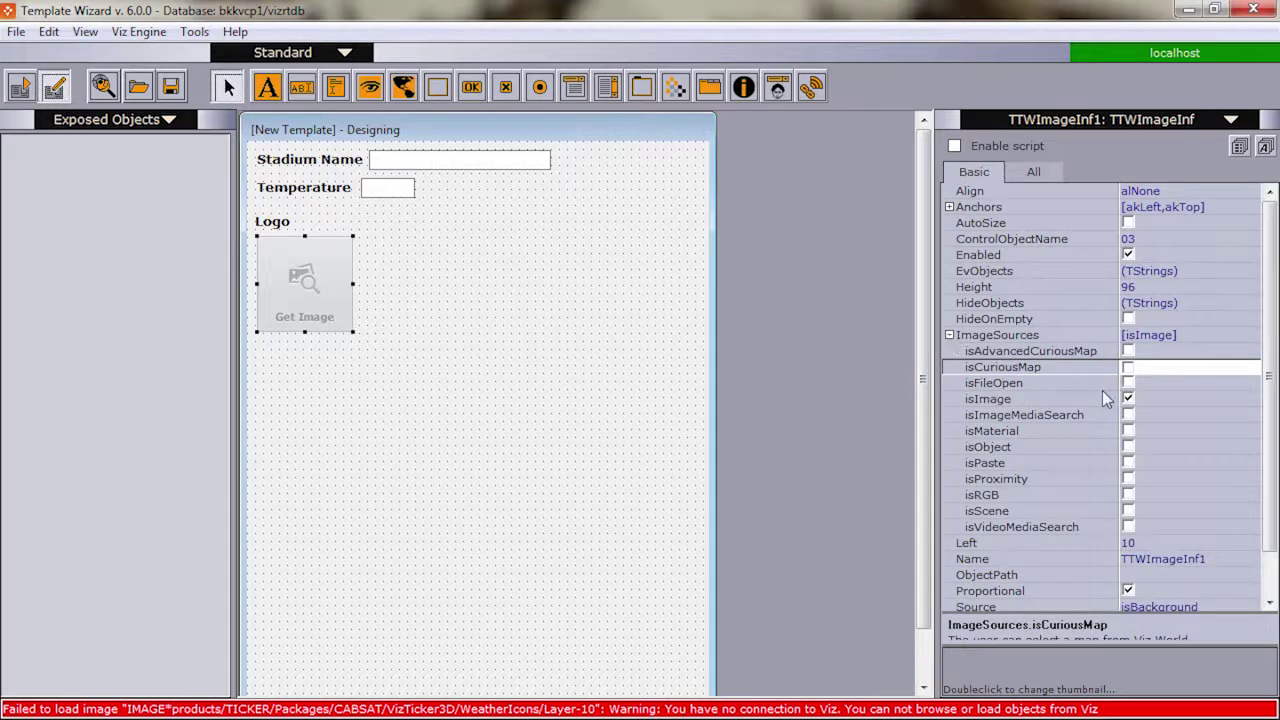
left_click(1128, 414)
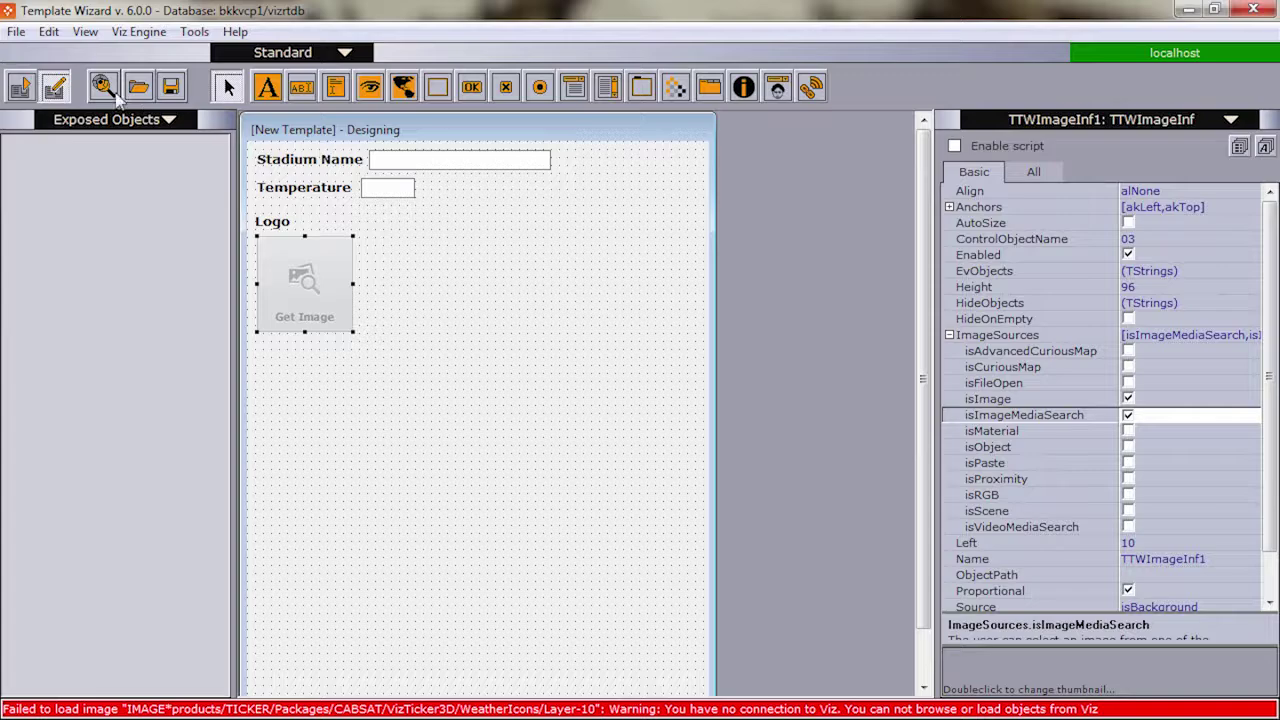
Save the template as WE_Template_IsMediaSearch.vtwc, replacing the existing file
left_click(16, 31)
left_click(45, 142)
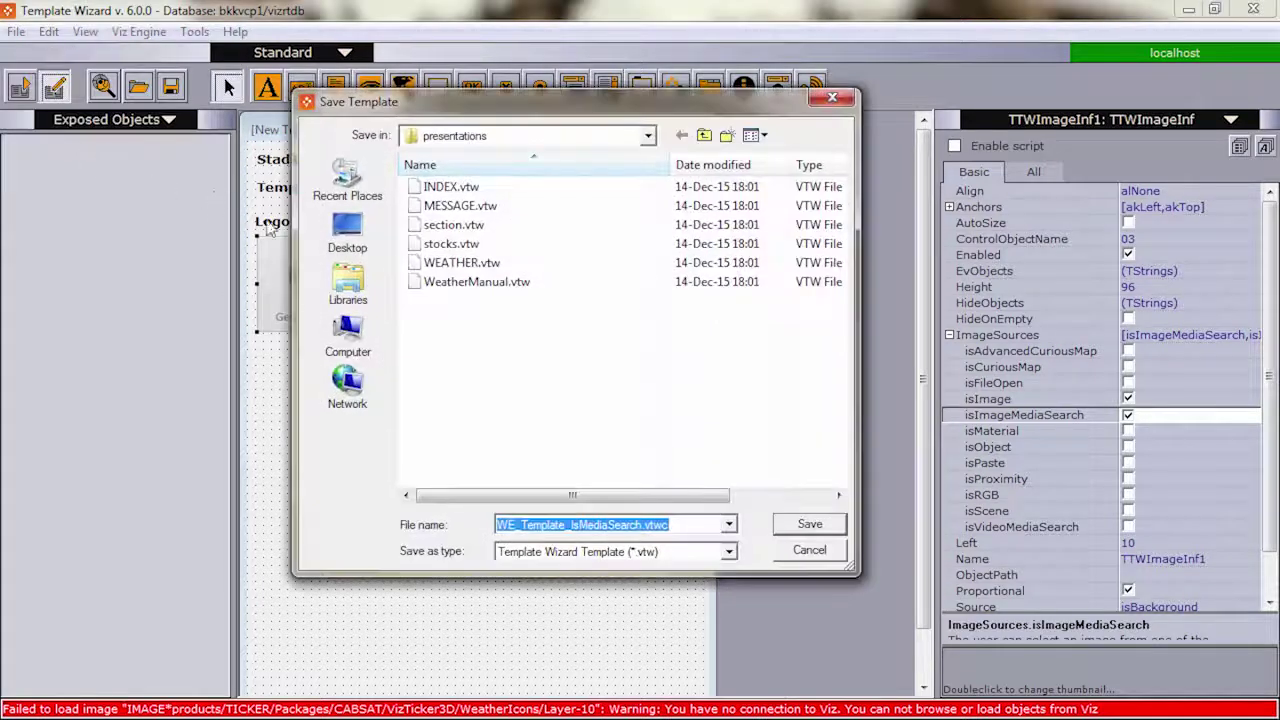
left_click(808, 524)
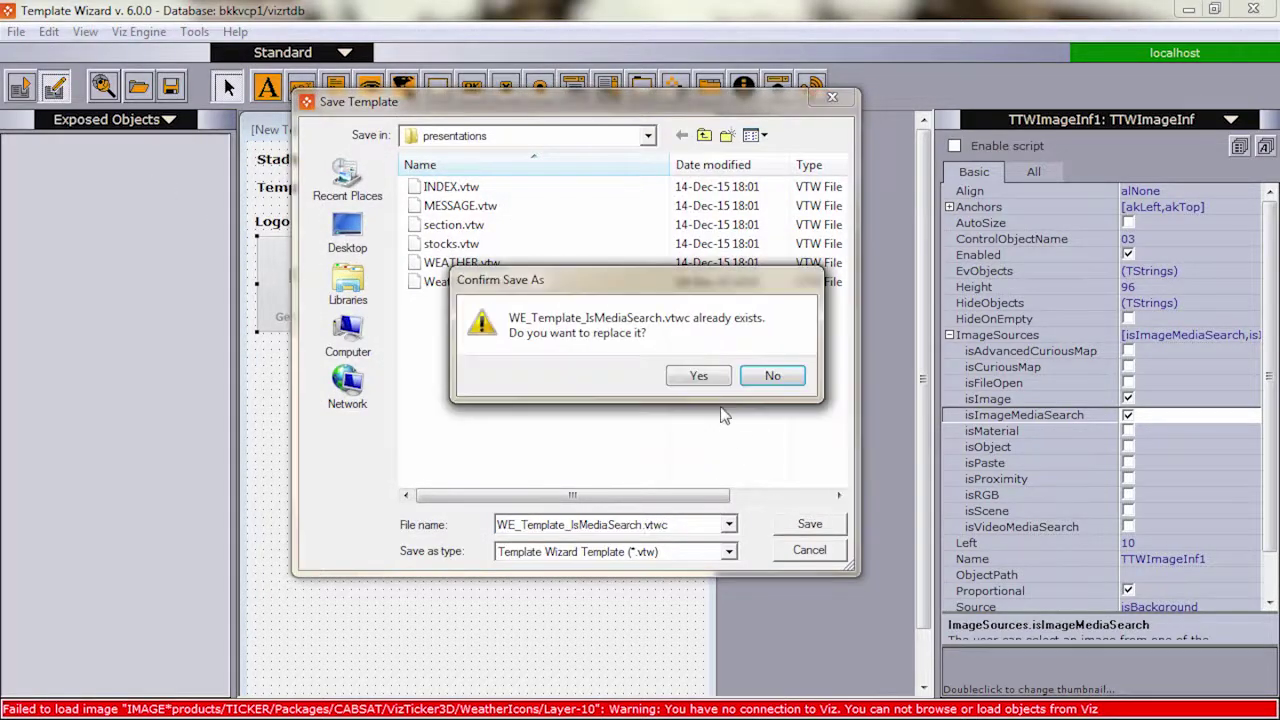
left_click(698, 375)
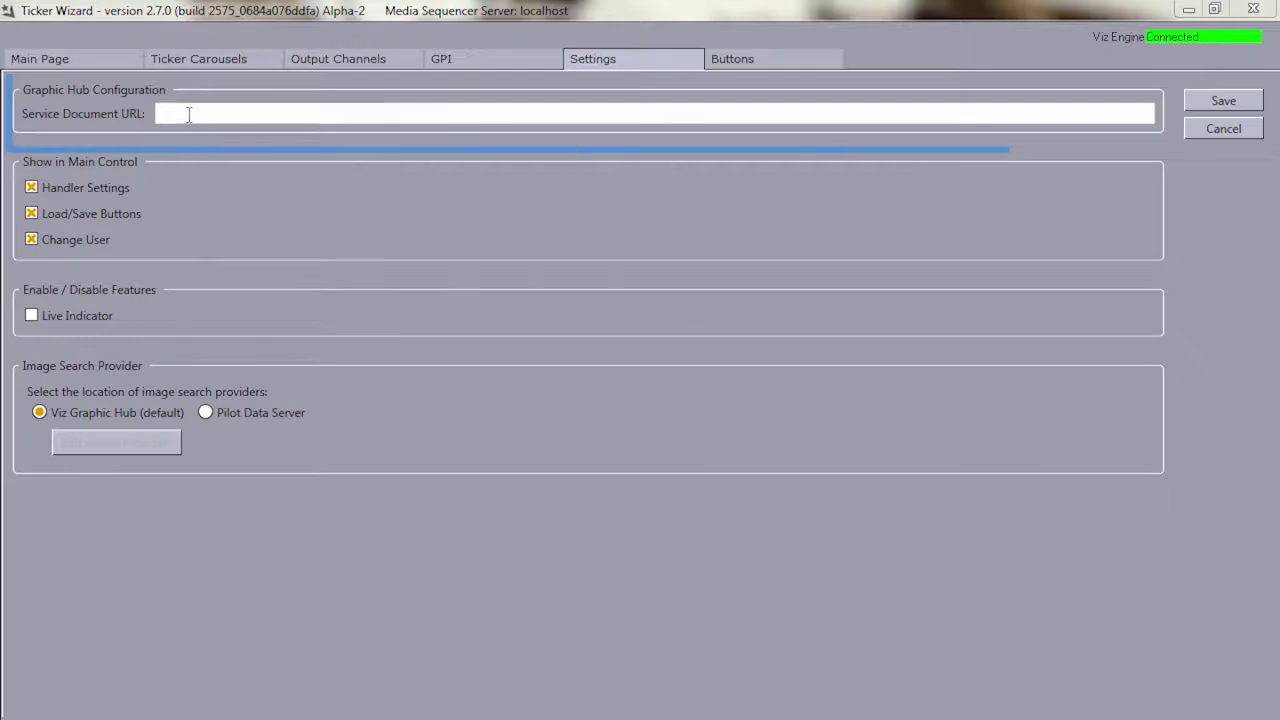
left_click(188, 114)
type("http://")
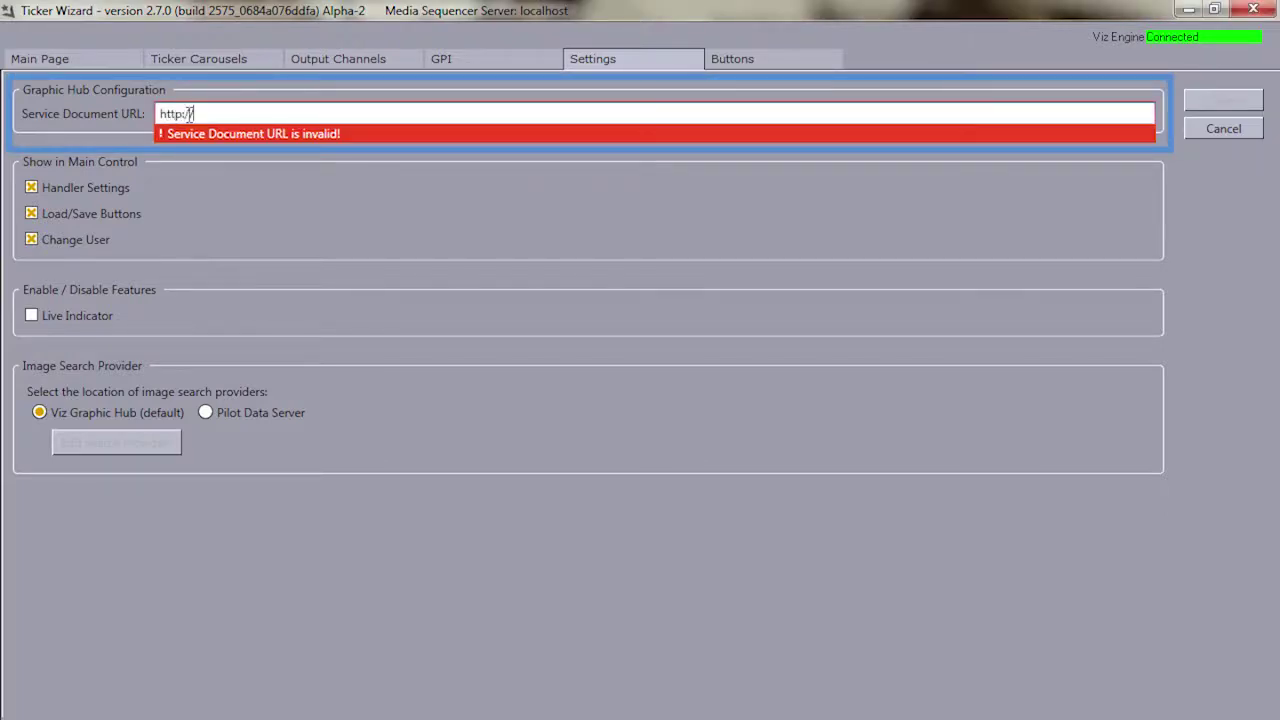
type("park-pc:1939")
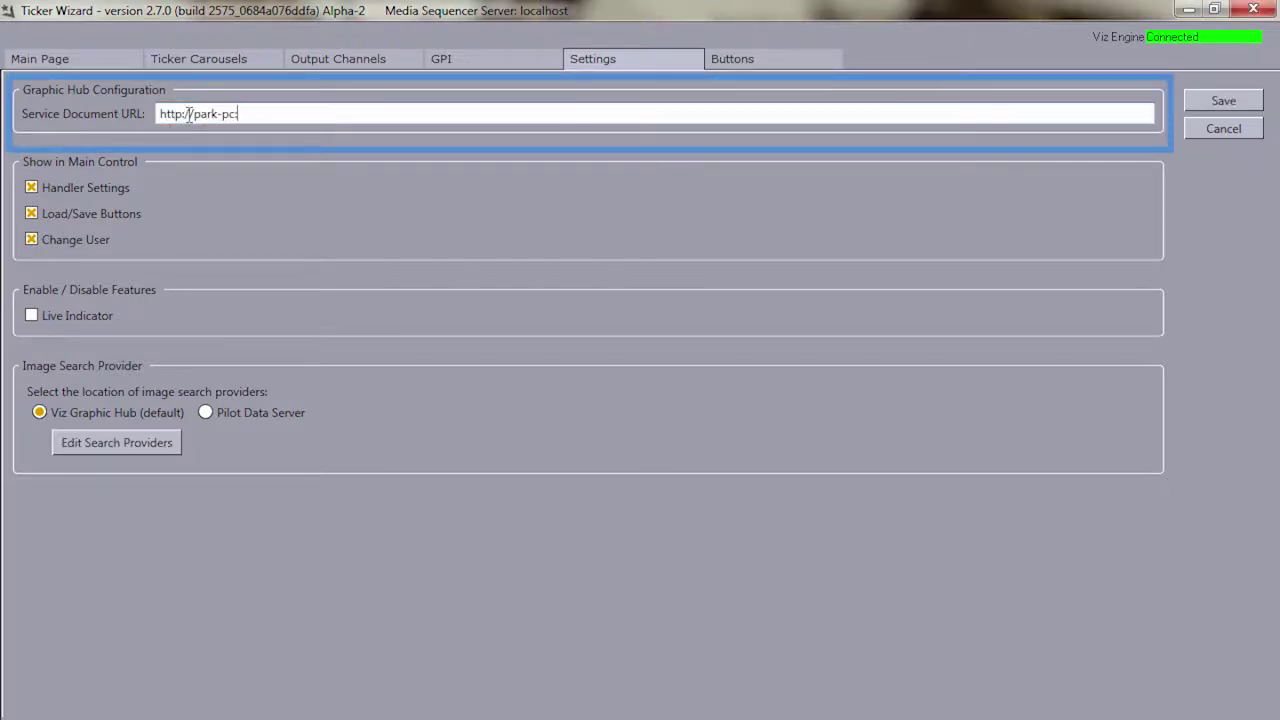
type("8")
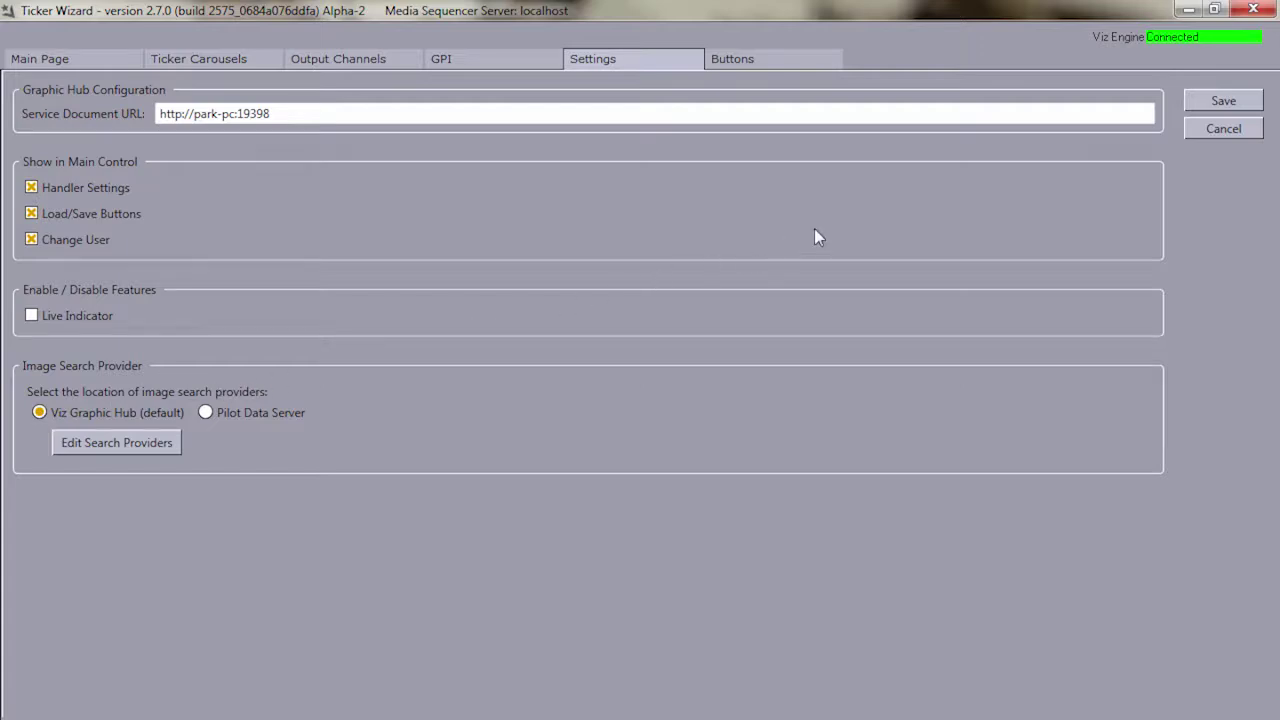
left_click(1200, 102)
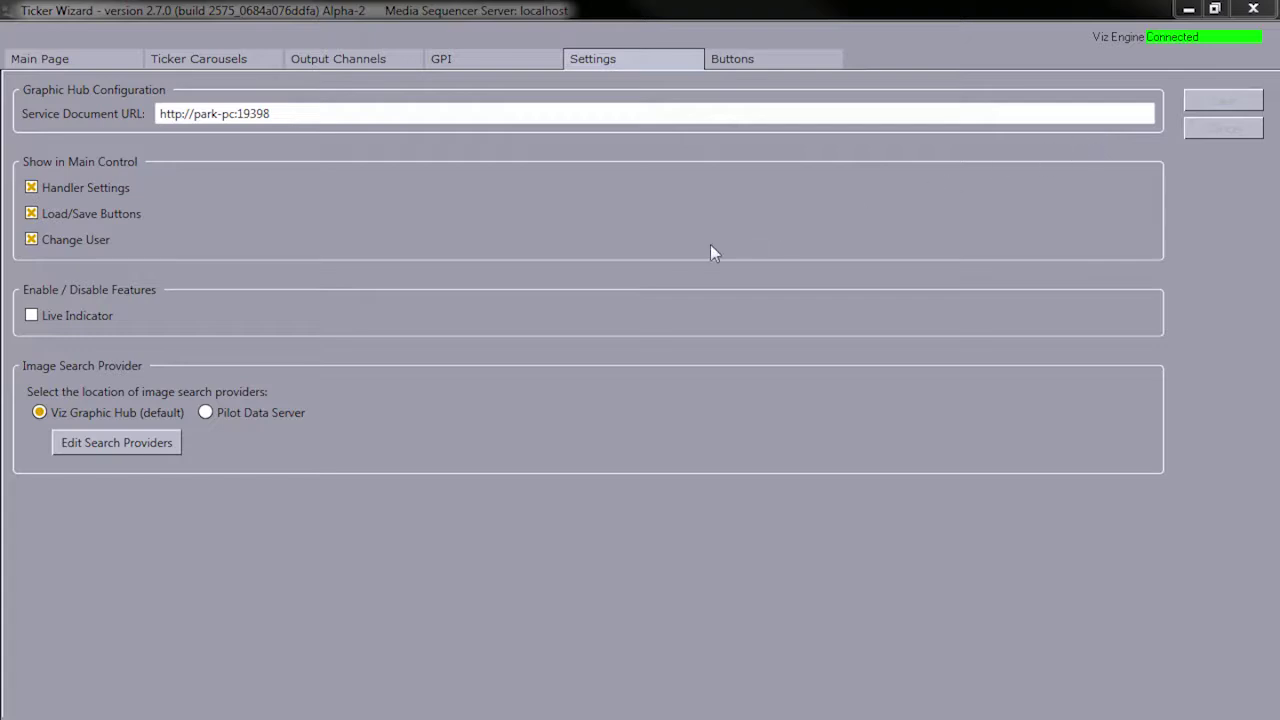
left_click(135, 443)
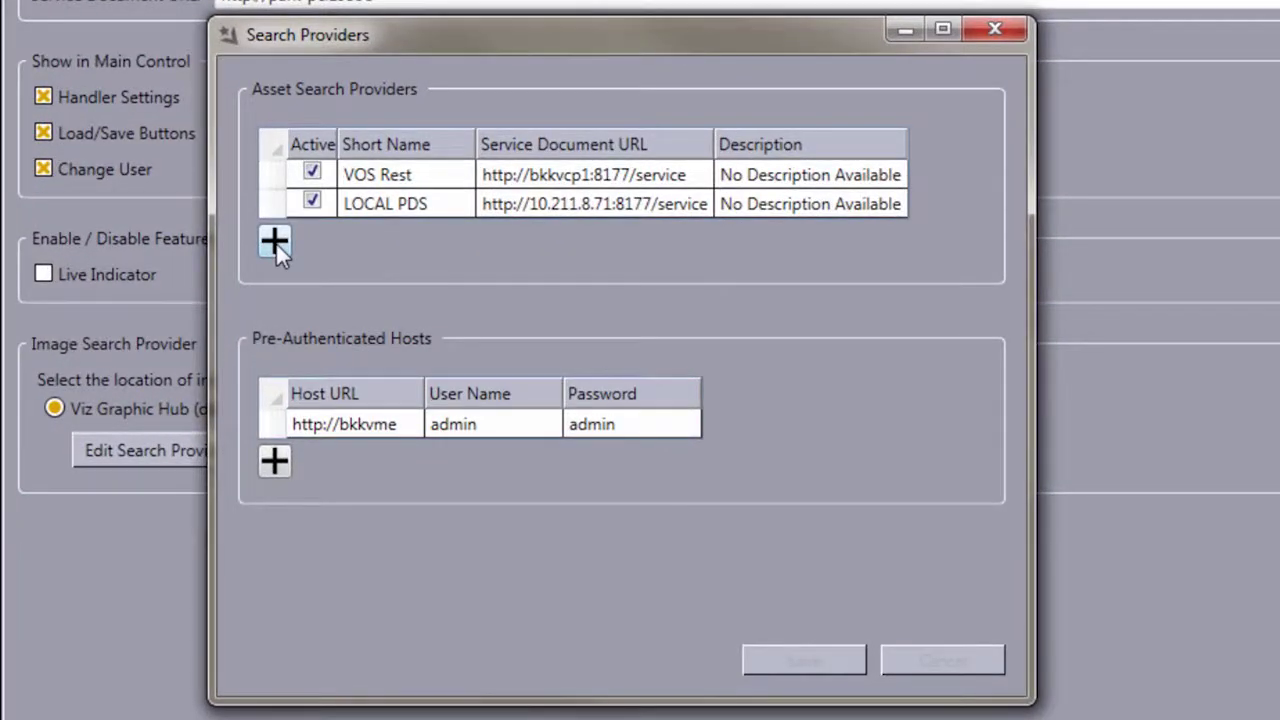
left_click(276, 244)
left_click(341, 229)
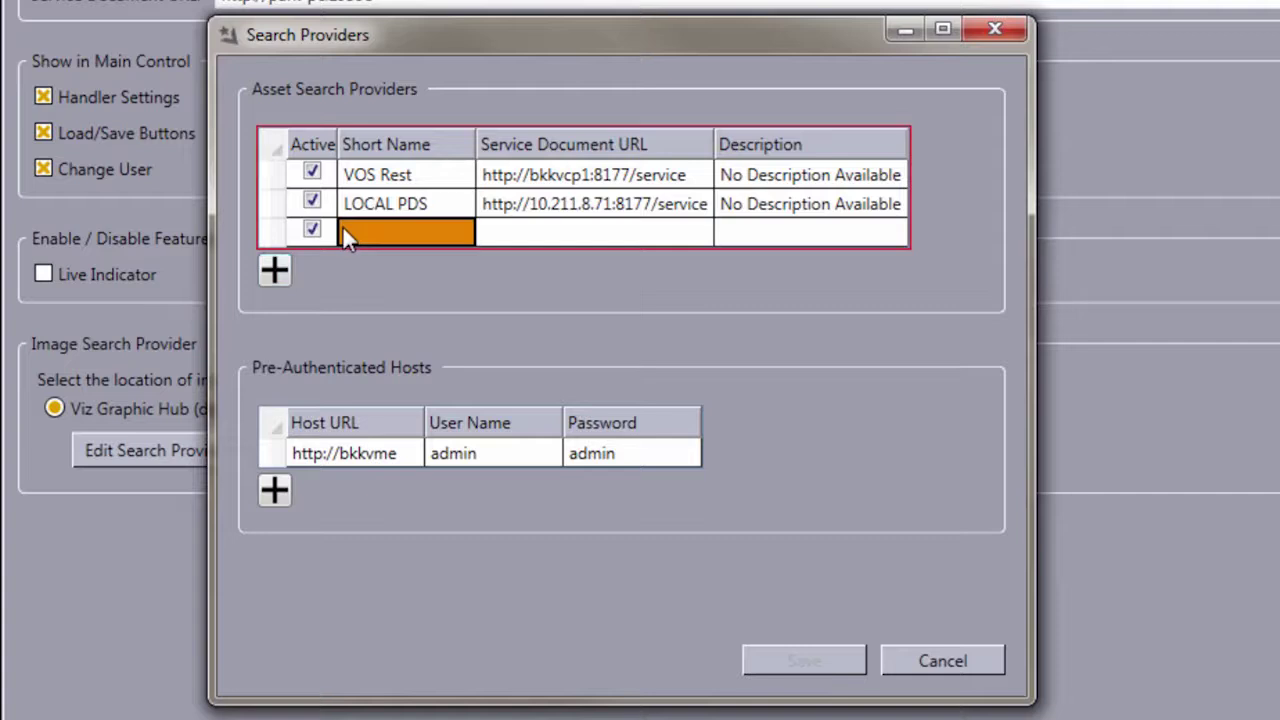
type("VizOne")
key("Tab")
type("http://bkkvme/thirdparty")
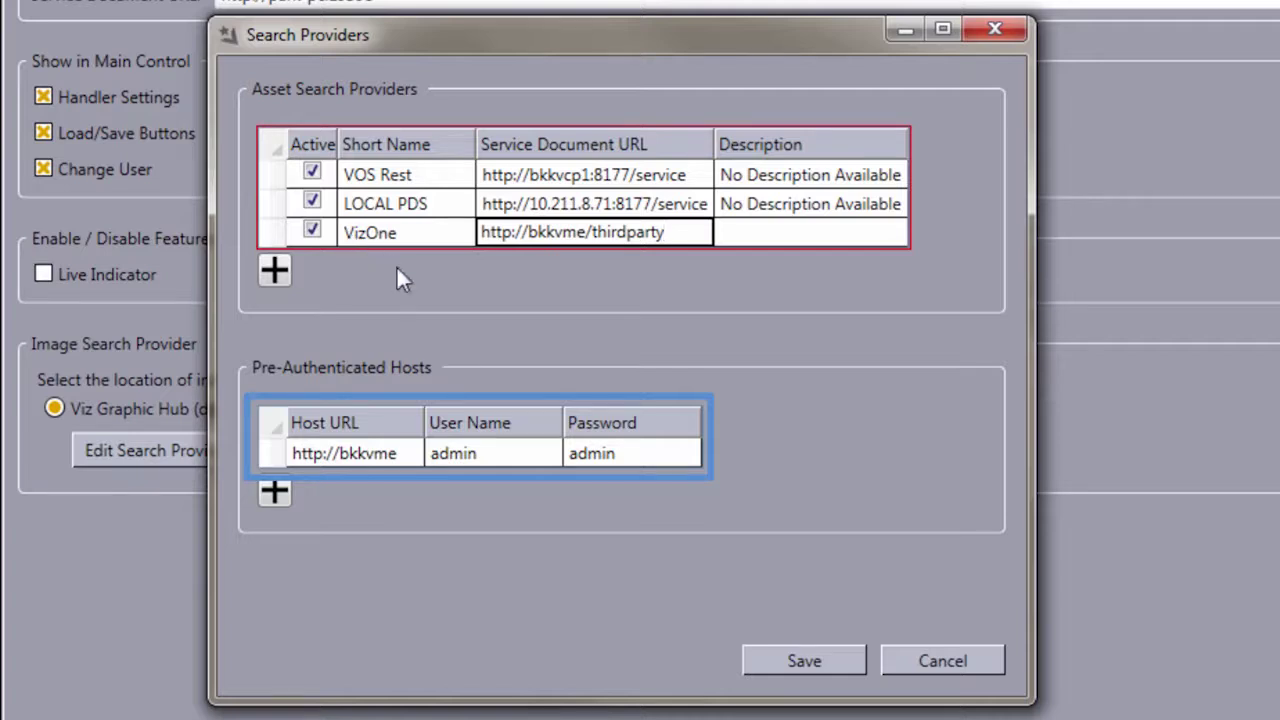
left_click(751, 660)
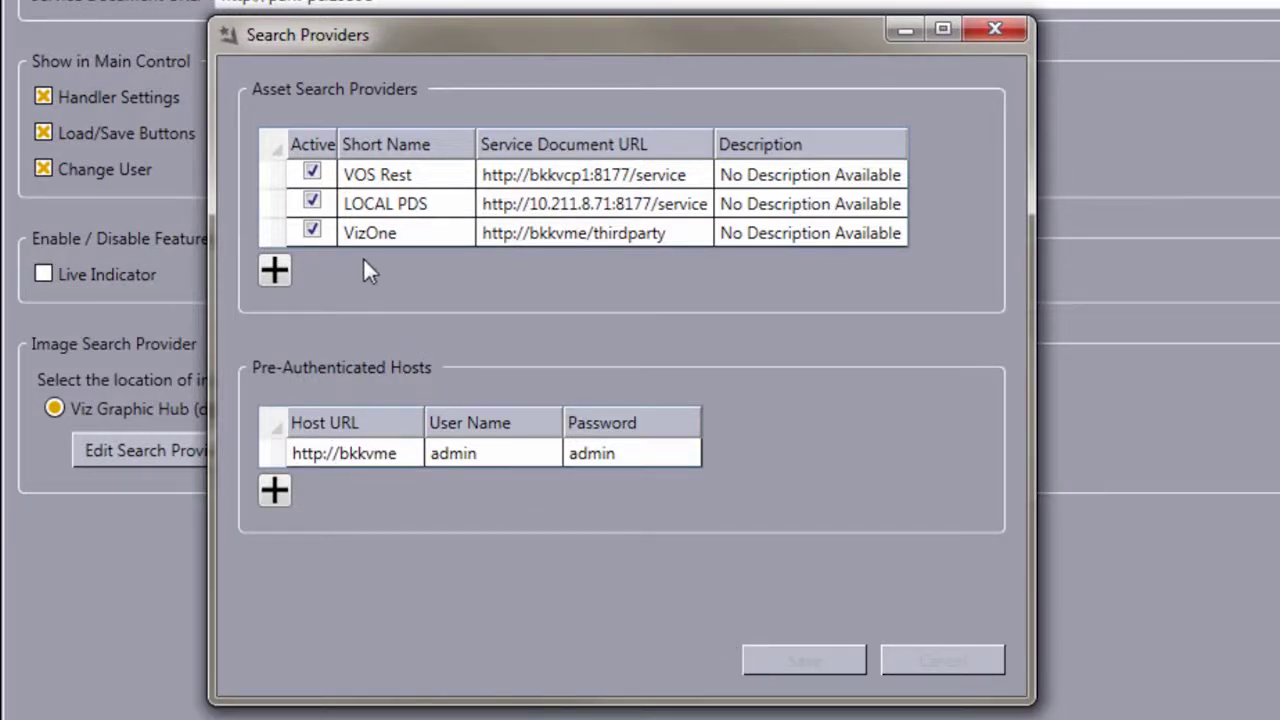
Rename the VizOne search provider to BKK VizOne, delete the LOCAL PDS provider, and save the changes
left_click(351, 233)
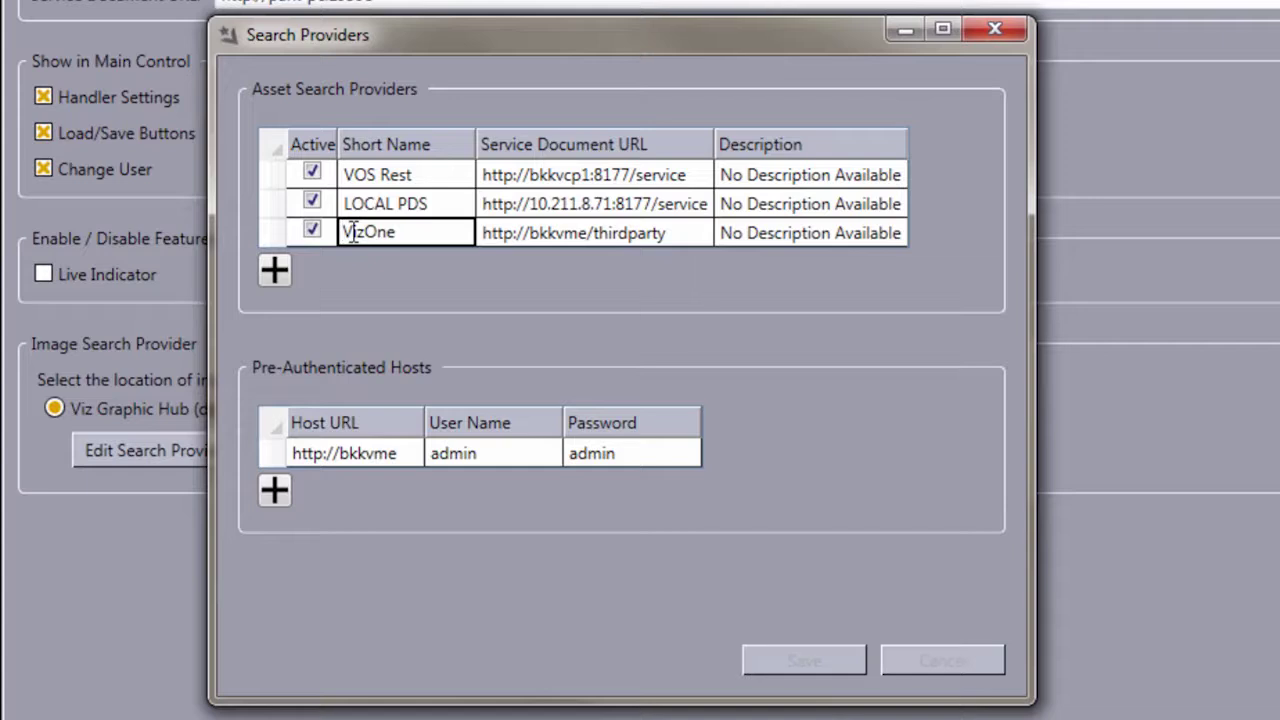
type("BKK")
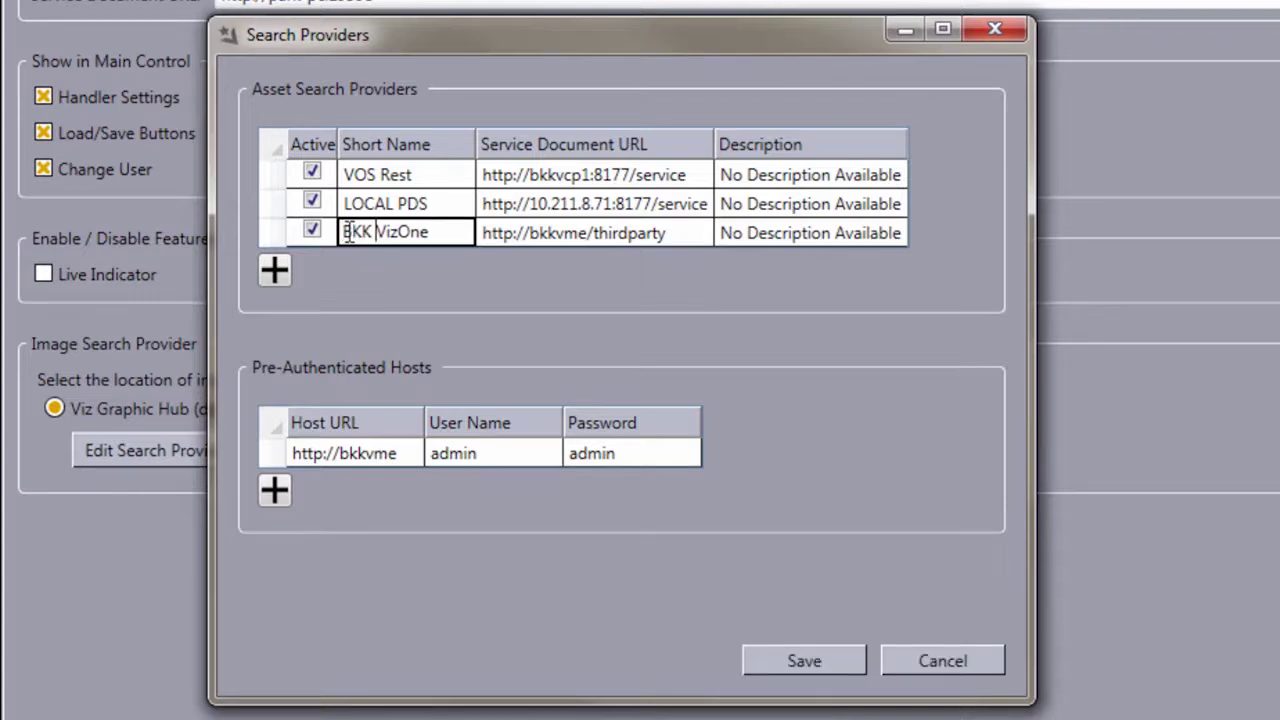
left_click(272, 203)
right_click(272, 201)
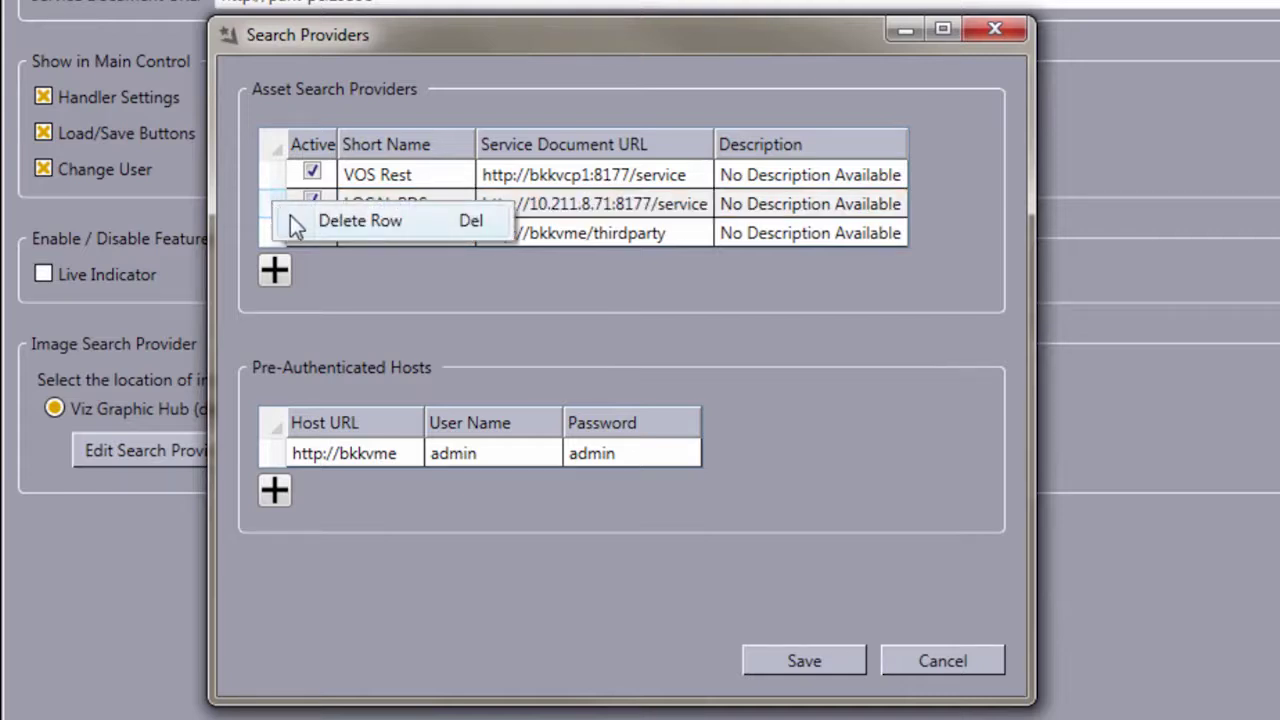
left_click(293, 221)
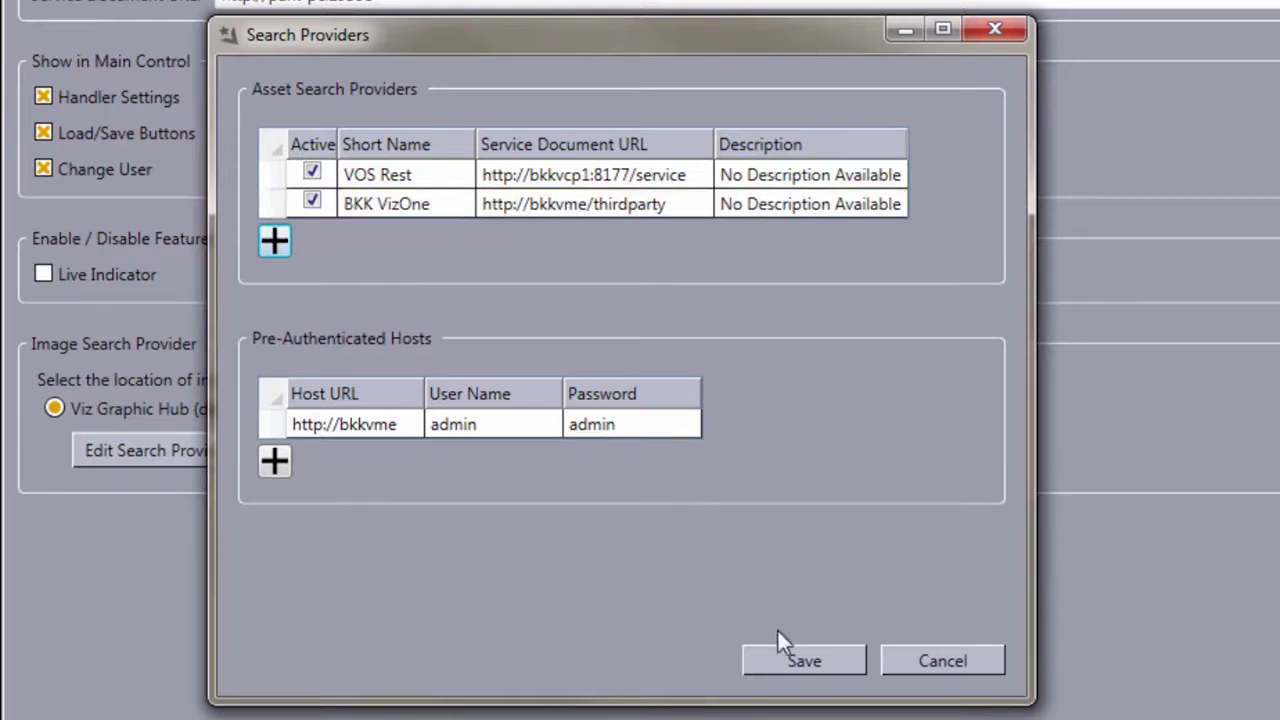
left_click(796, 661)
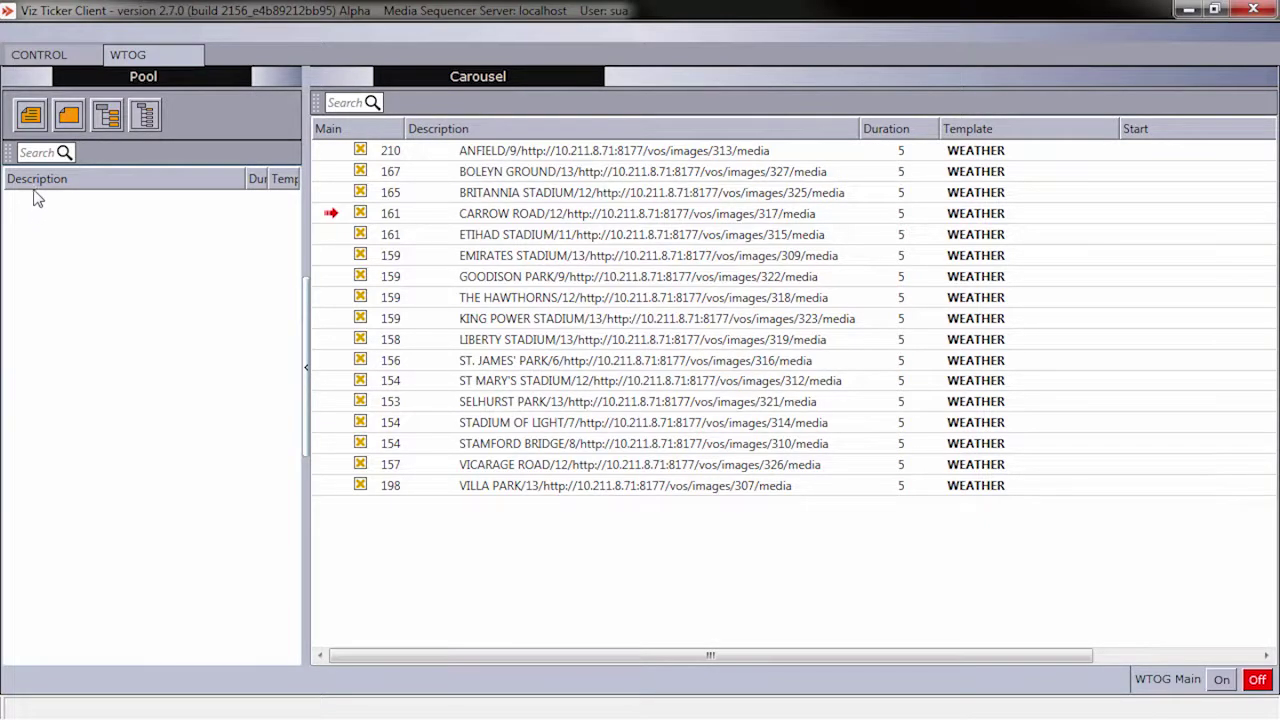
In Viz Ticker Client, create a new message with the stadium name WHITE HART LANE and temperature 15
left_click(31, 117)
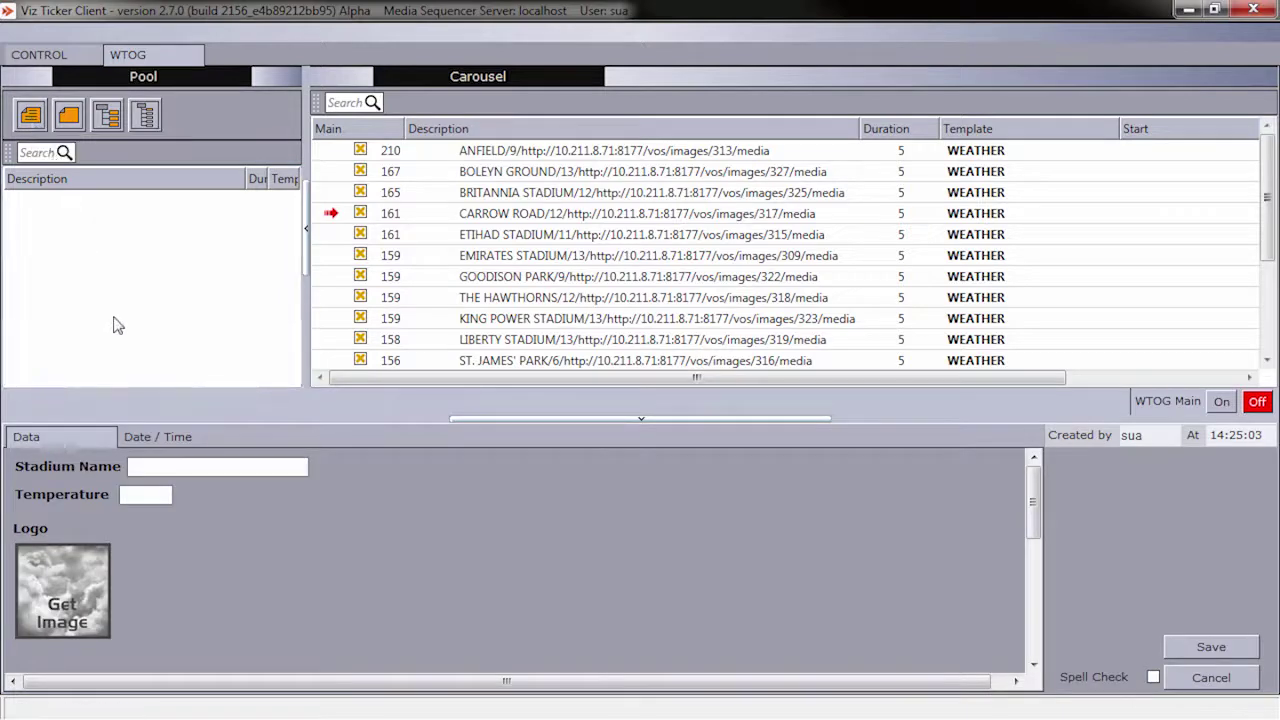
left_click(169, 463)
type("WHITE HART LANE")
key("Tab")
type("15")
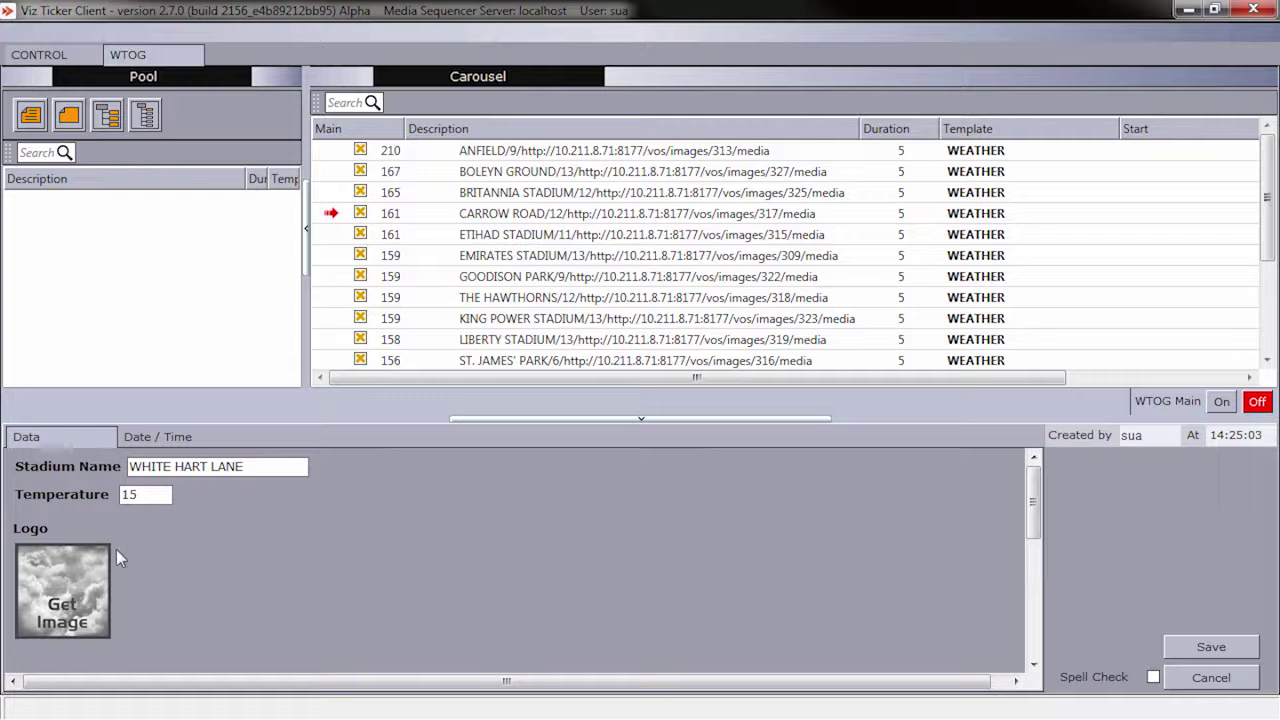
Open the logo image search and compare the results of the Last 24 hours and other preset date filters, ending on the custom date range
left_click(62, 610)
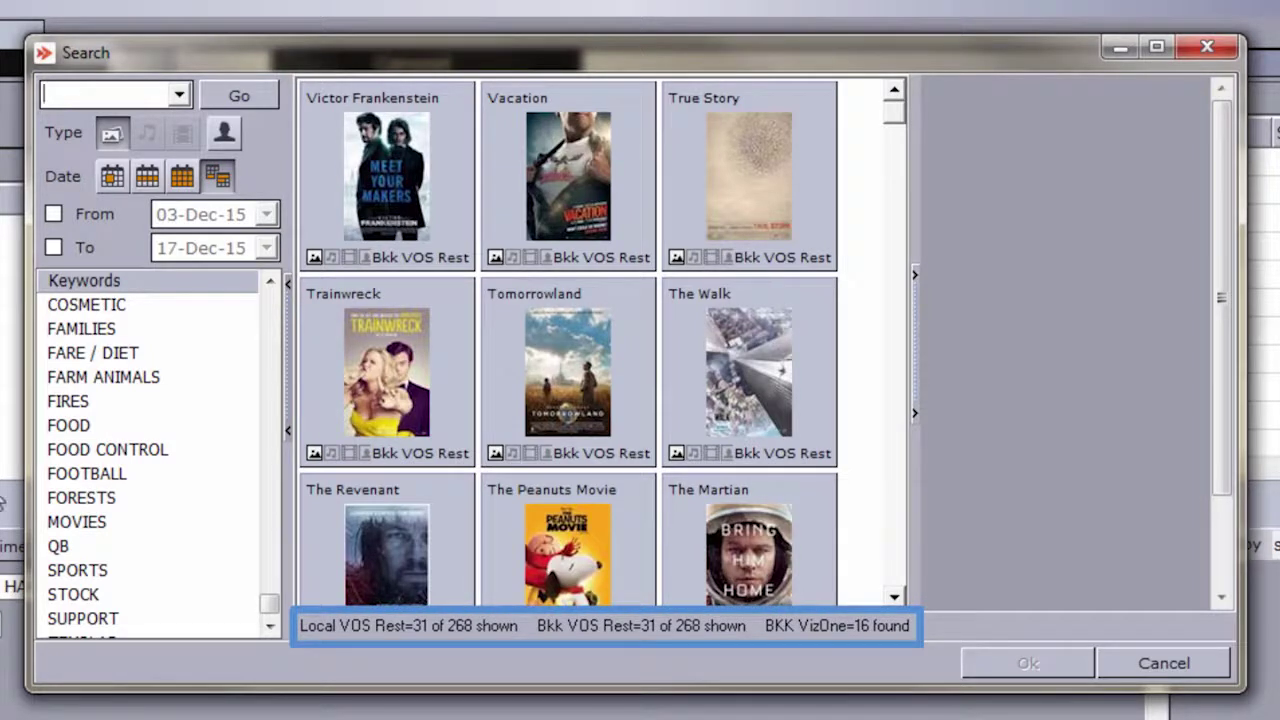
left_click(124, 179)
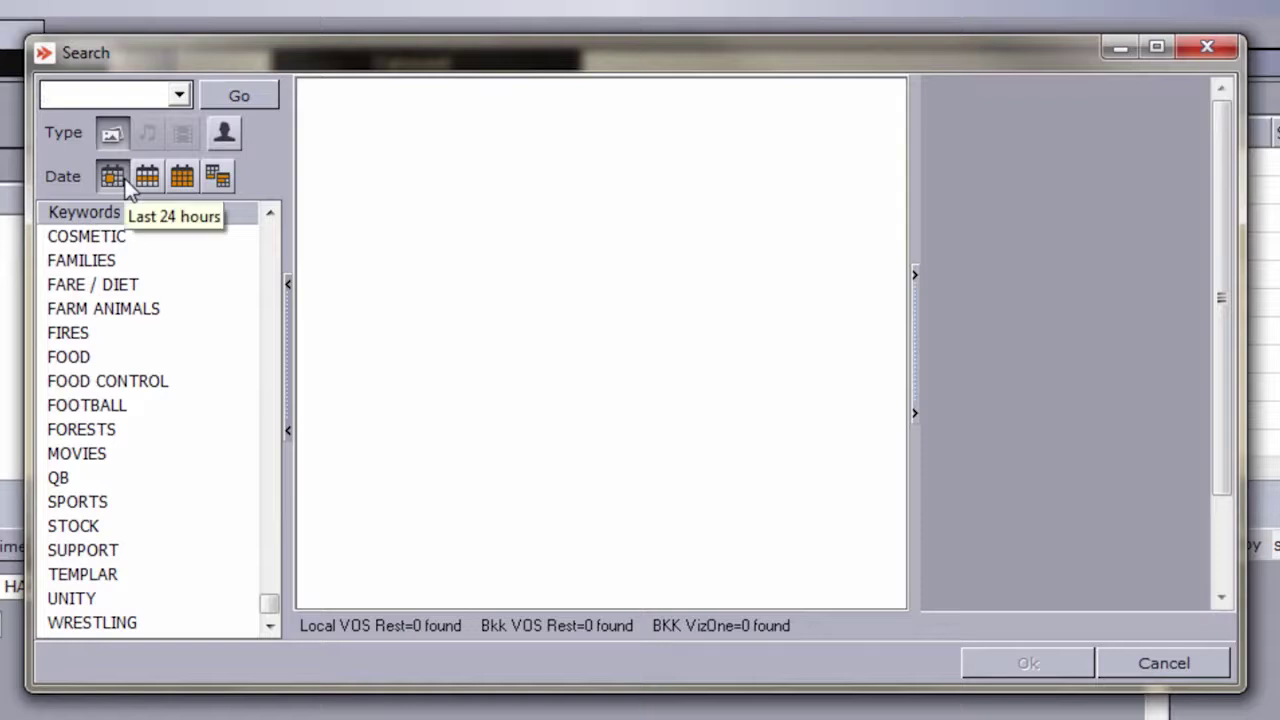
left_click(151, 180)
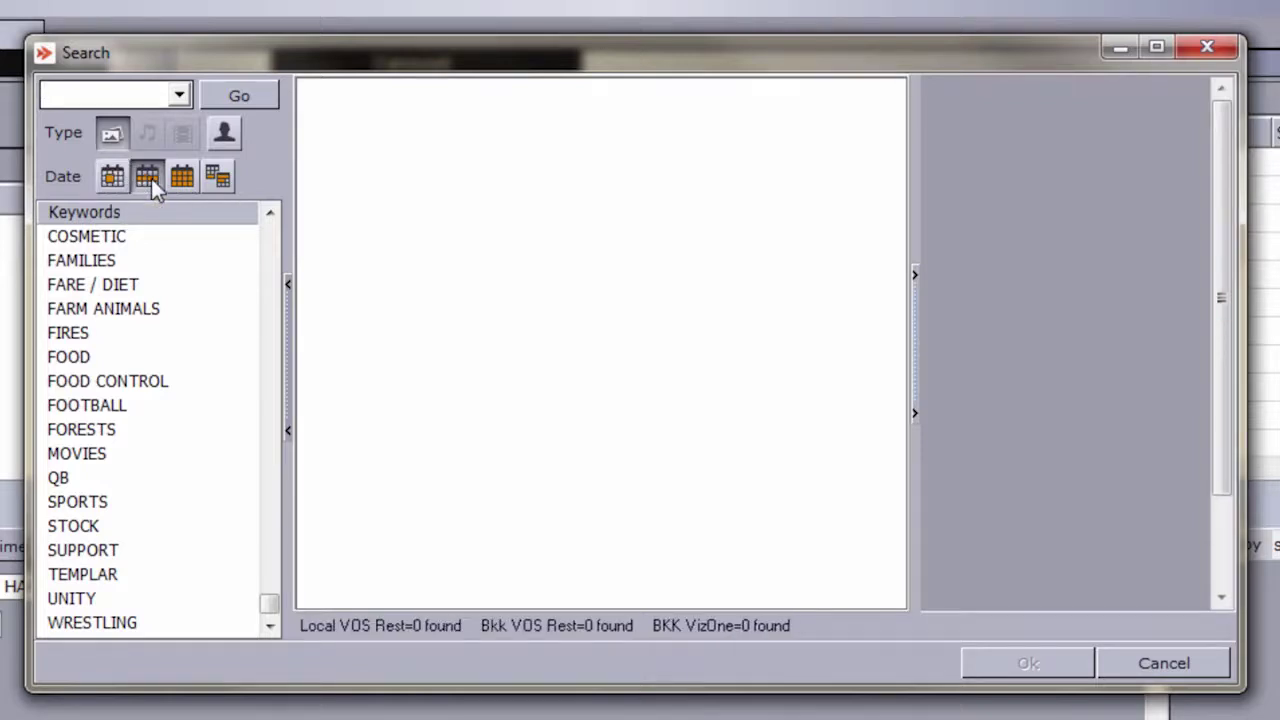
left_click(181, 184)
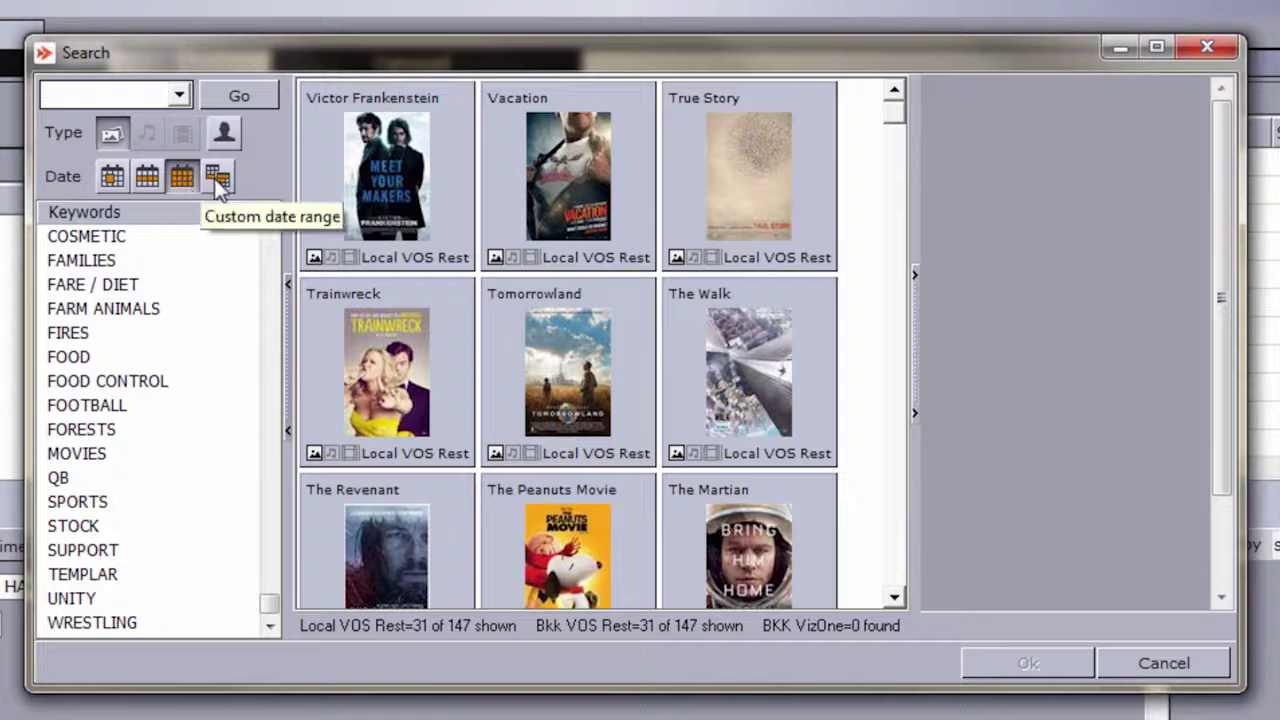
left_click(217, 180)
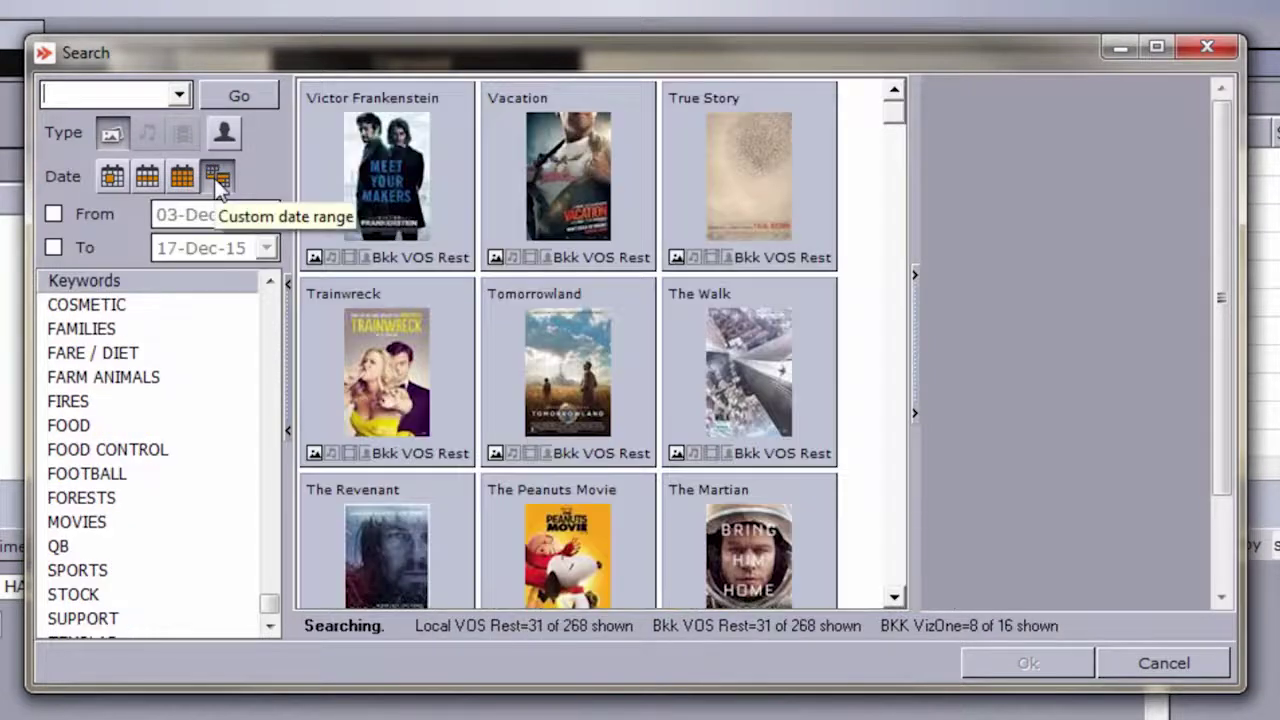
Filter the images by the MOVIES keyword and switch the filter to SPORTS
left_click(86, 523)
scroll(86, 530, "down", 4)
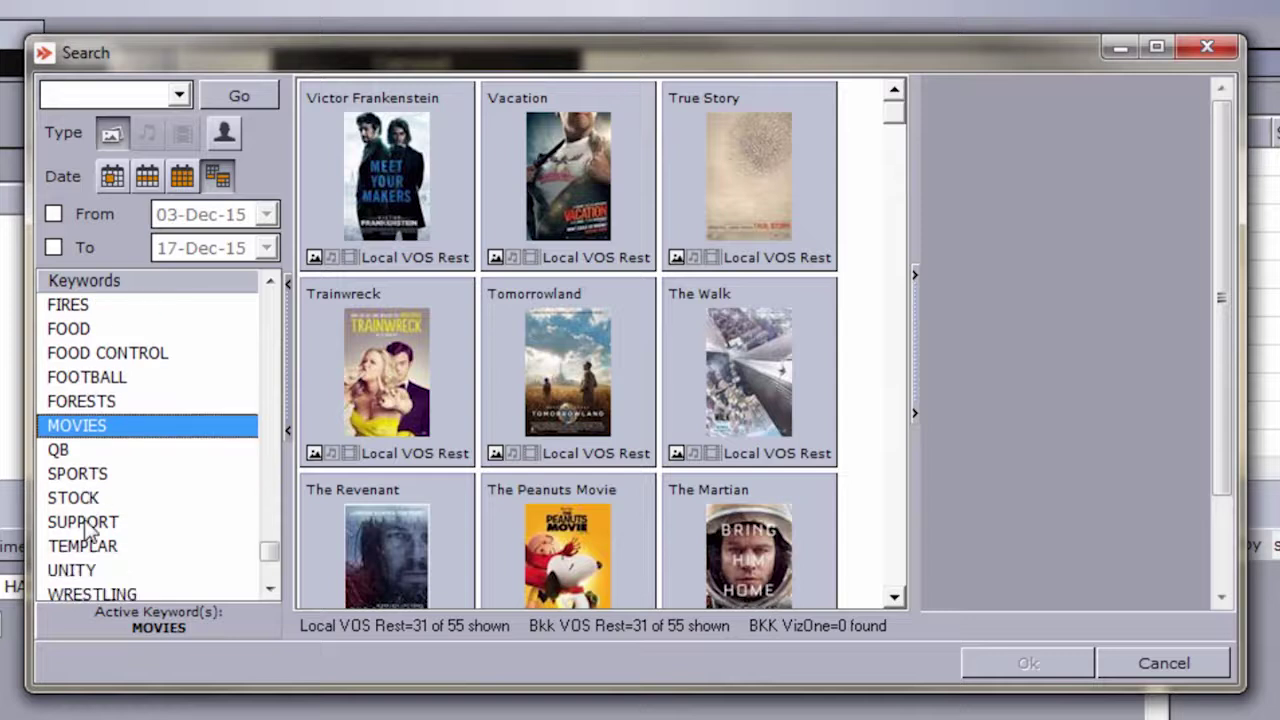
left_click(97, 478)
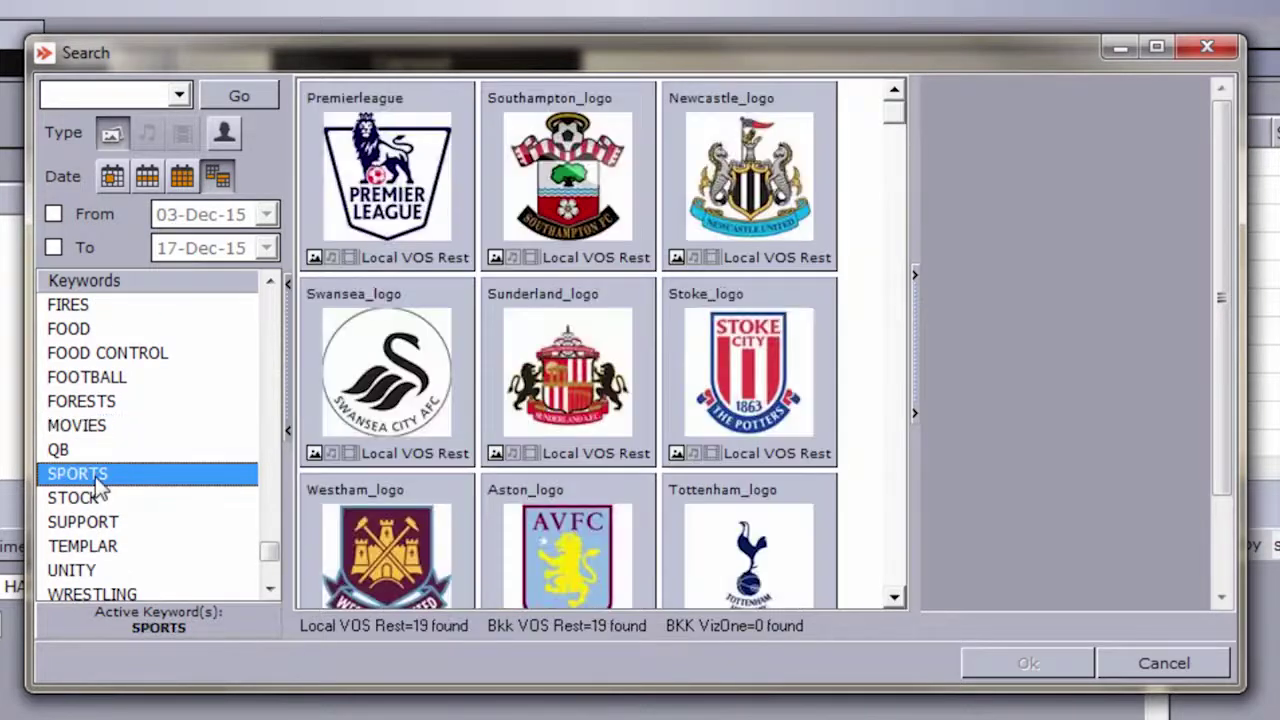
Search the SPORTS images for "tot" and use Tottenham_logo as the message's logo
left_click(158, 95)
type("tot")
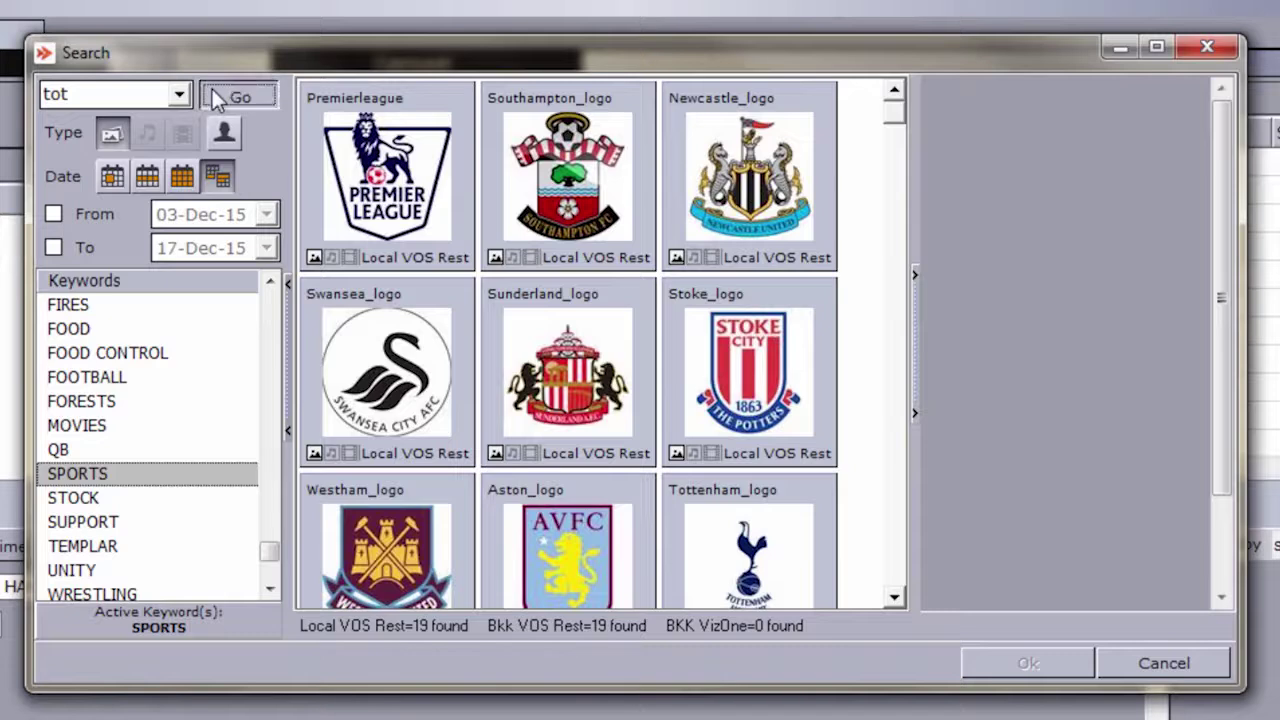
left_click(212, 89)
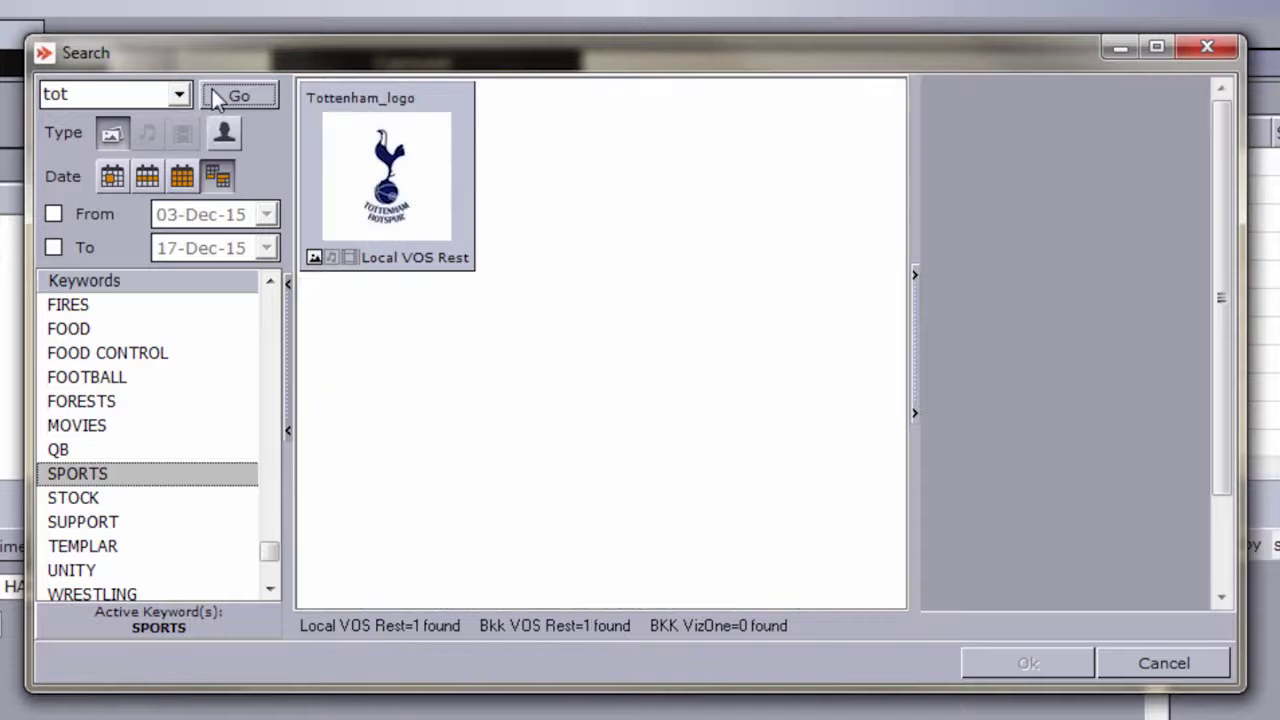
left_click(330, 160)
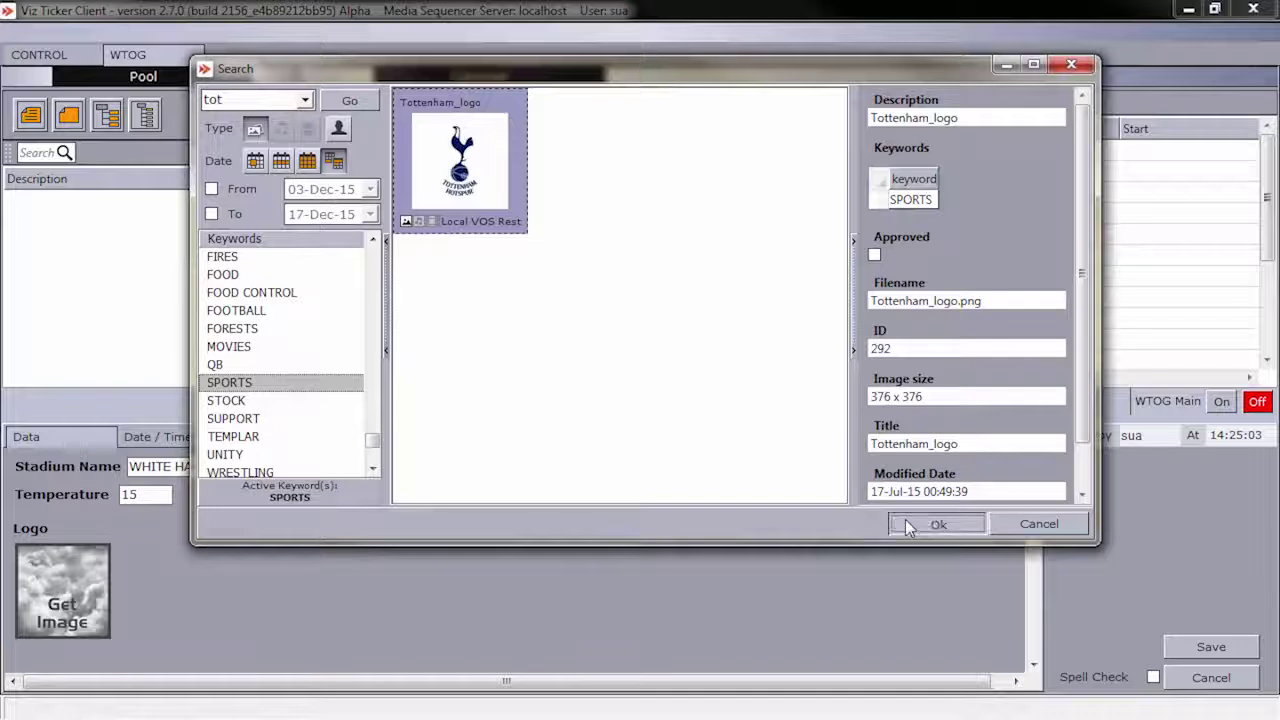
left_click(975, 663)
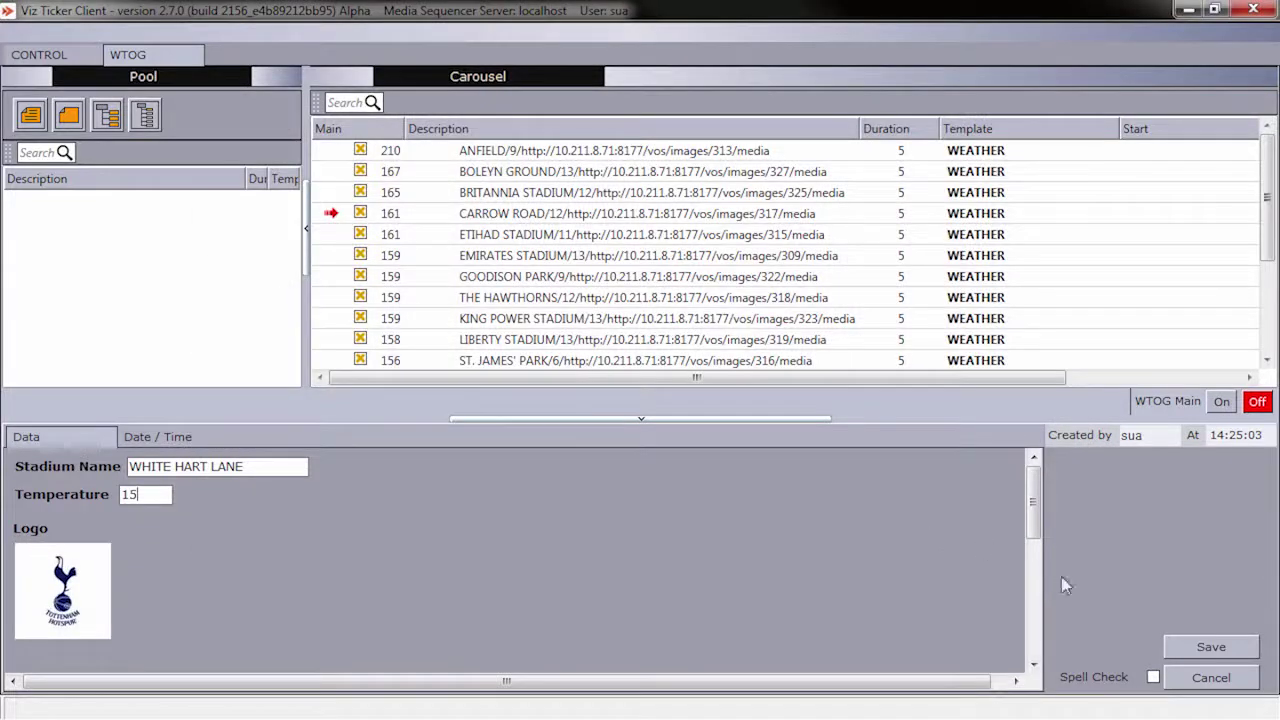
Save the WHITE HART LANE message and move it from the pool to the end of the carousel
left_click(1167, 650)
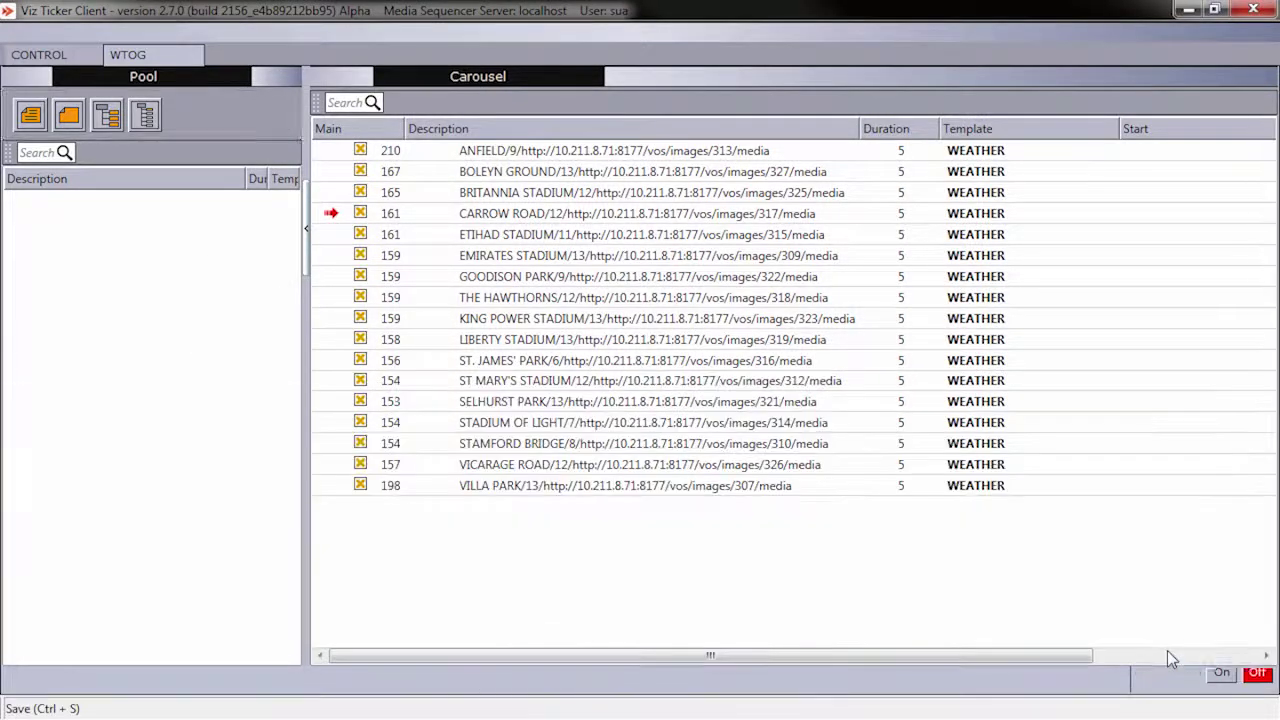
left_click_drag(205, 215, 389, 532)
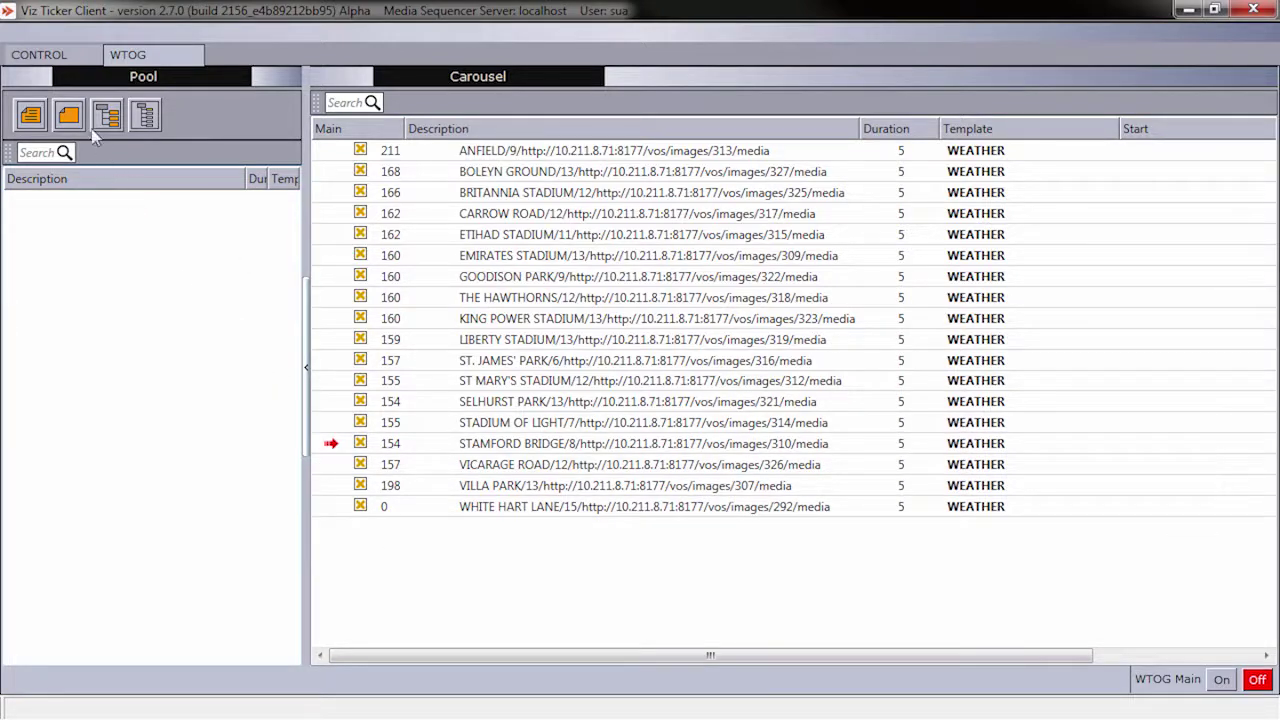
Turn on the Ticker System Main, Program Main and WTOG Main actions
left_click(40, 56)
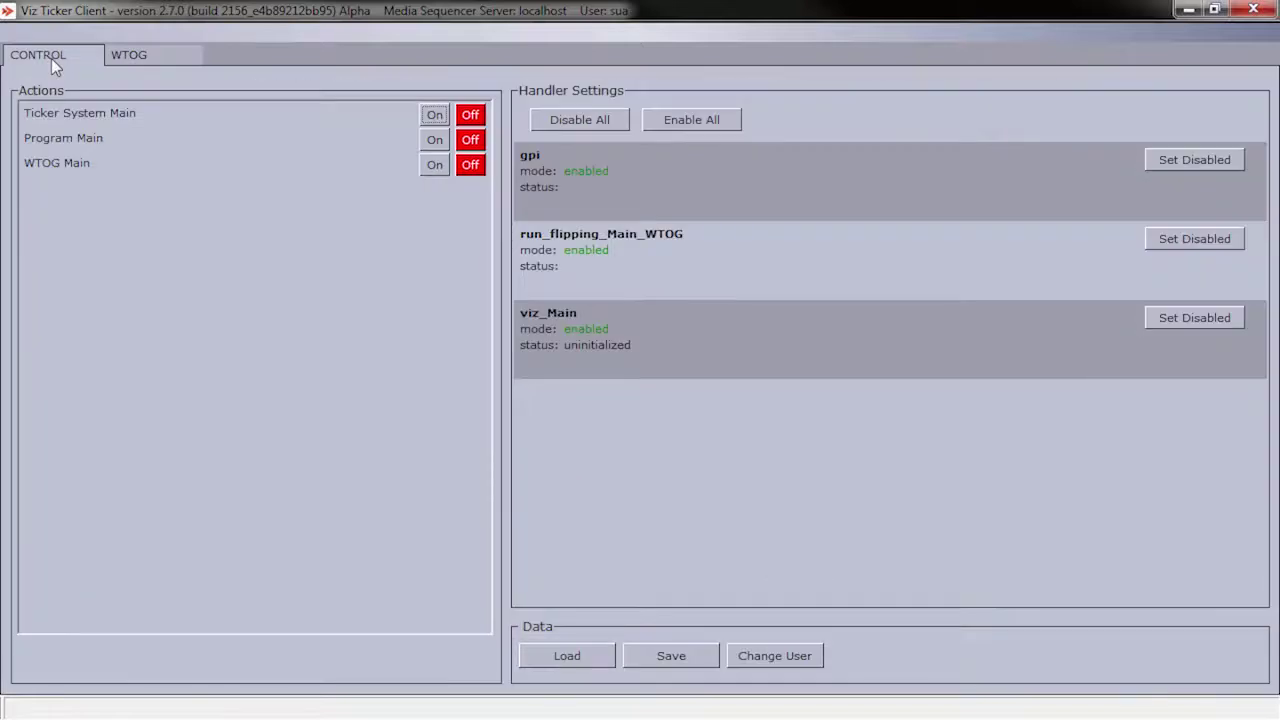
left_click(430, 117)
left_click(432, 142)
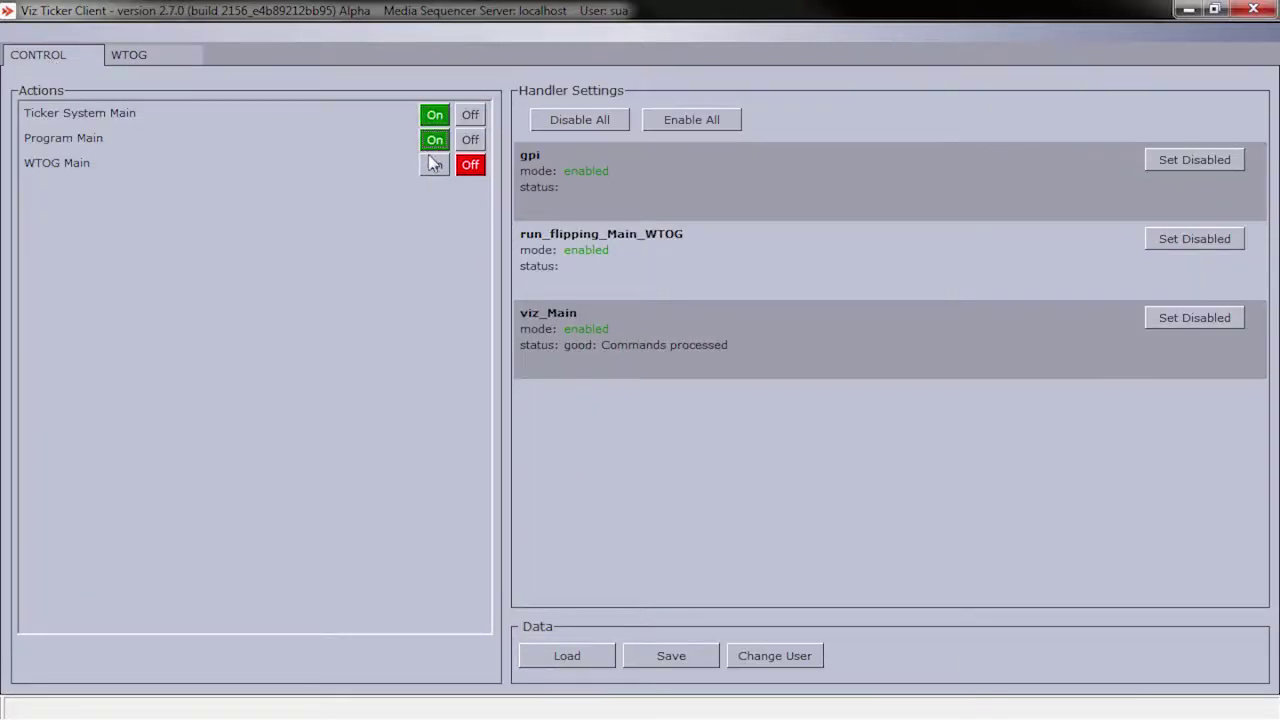
left_click(432, 164)
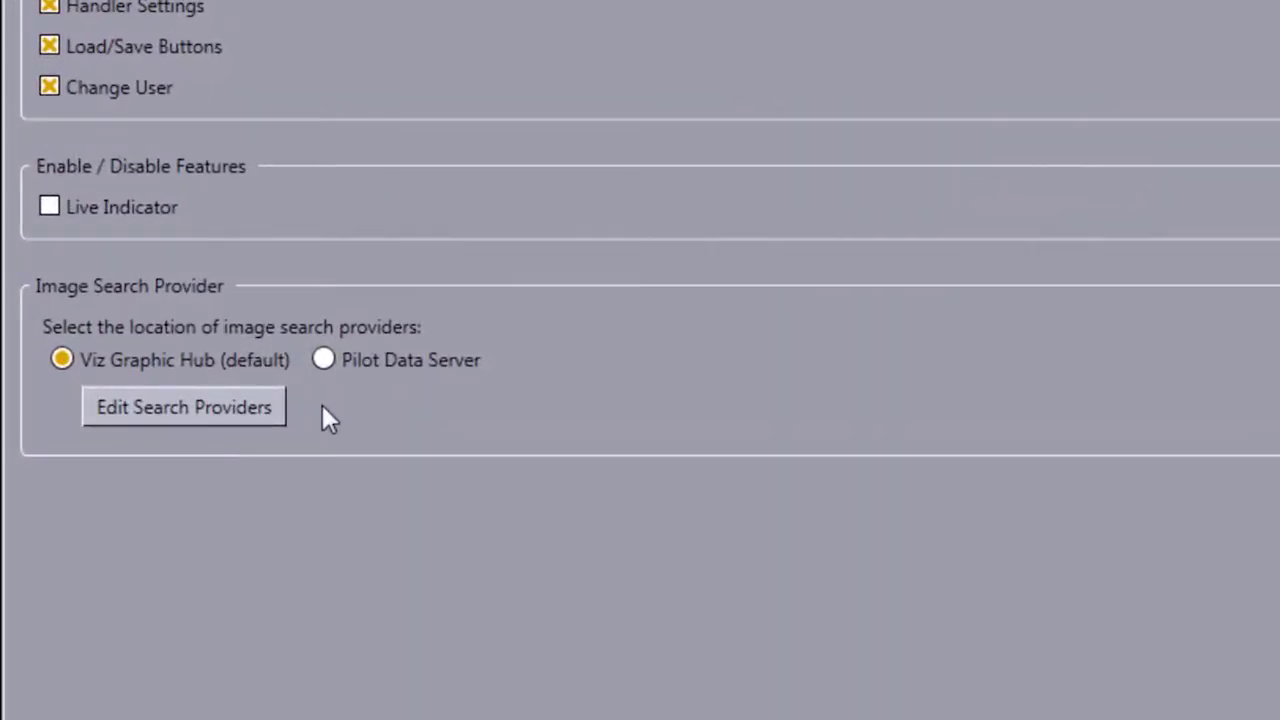
left_click(323, 361)
type("http://bkkvcp1:8177/service")
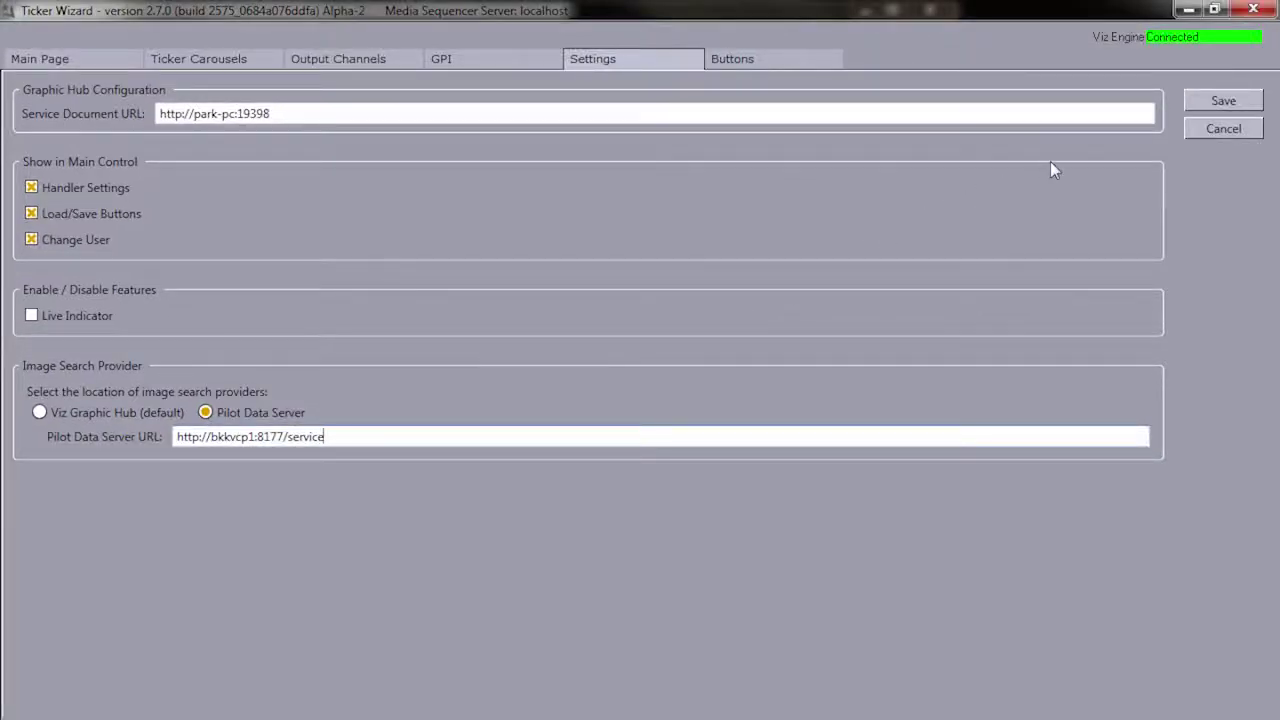
left_click(1198, 100)
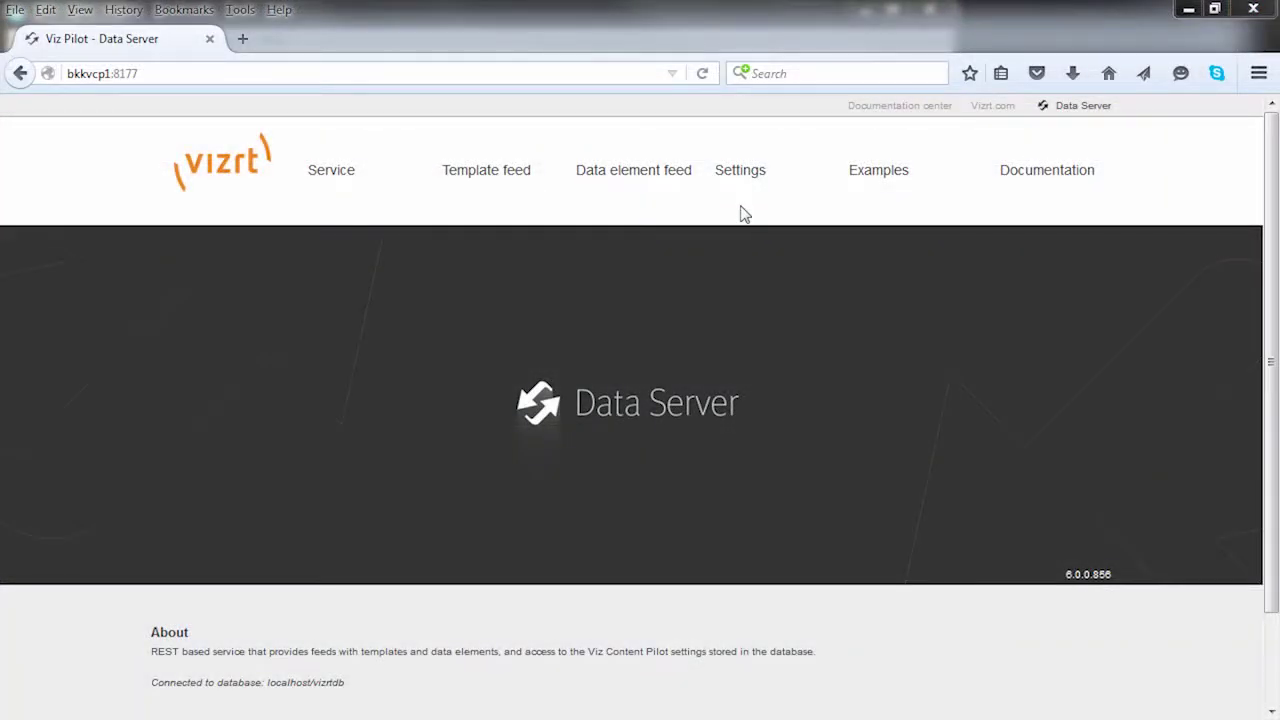
In the Pilot Data Server web page at bkkvcp1:8177, view the Search Providers settings
left_click(750, 178)
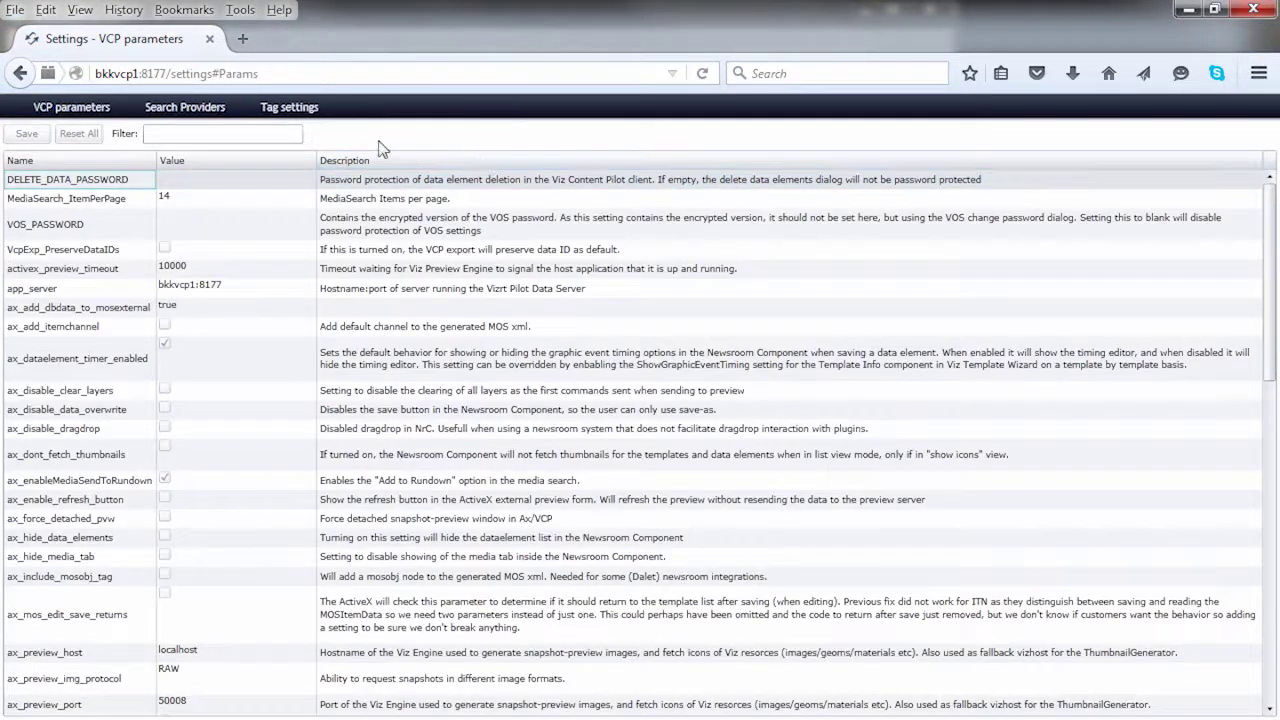
left_click(208, 112)
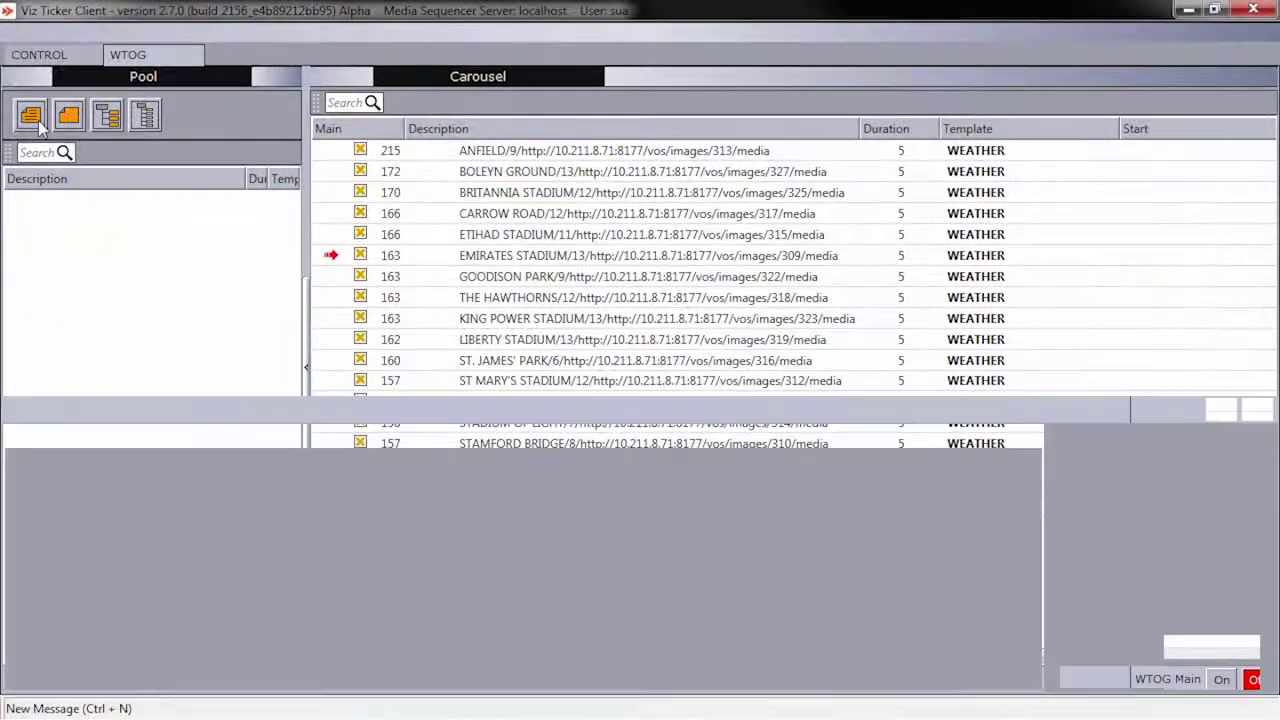
In Viz Ticker Client, create a new message with the stadium name OLD TRAFFORD and temperature 10
left_click(31, 116)
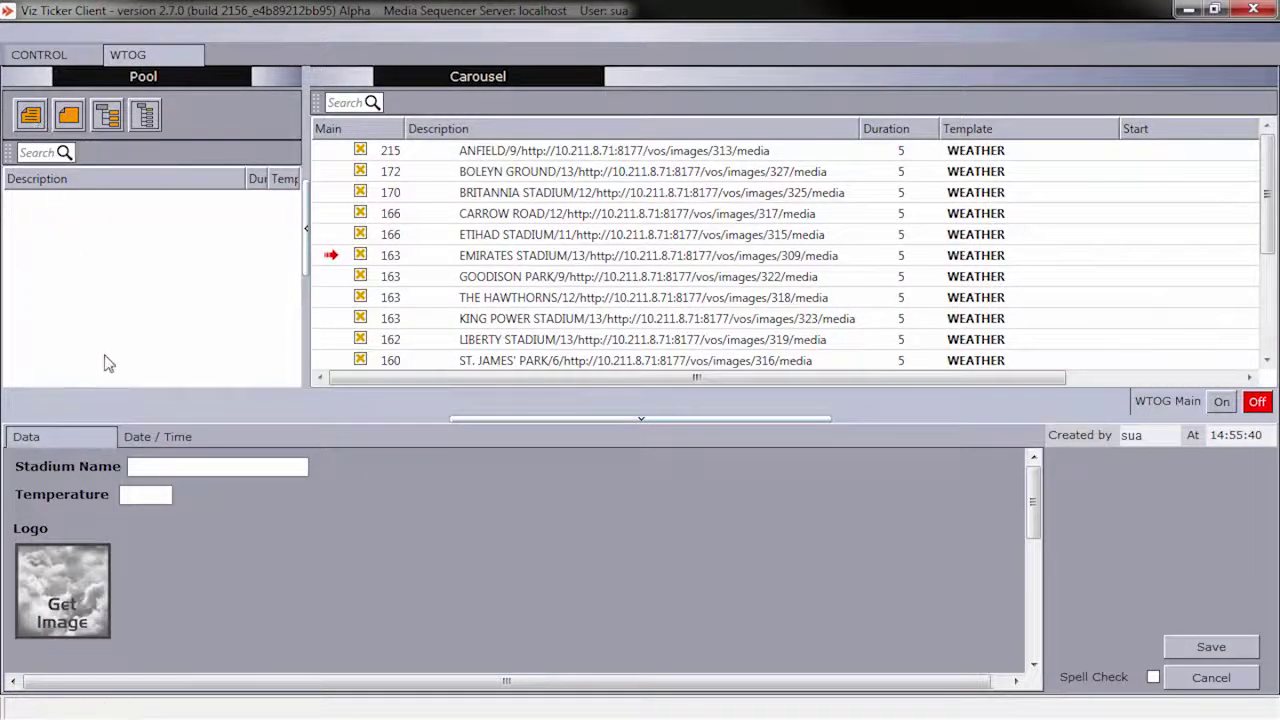
type("OLD TRAFFORD")
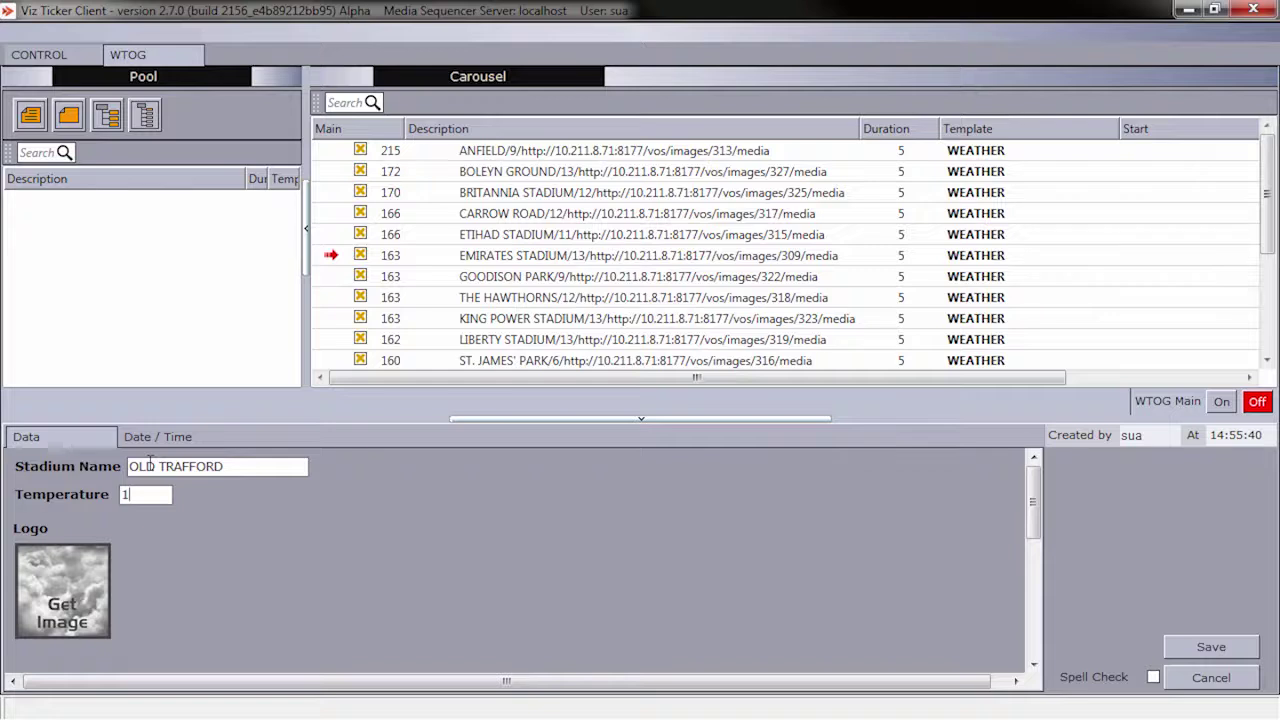
Search the SPORTS keyword images for "man" and use ManU_logo as the message's logo
left_click(79, 585)
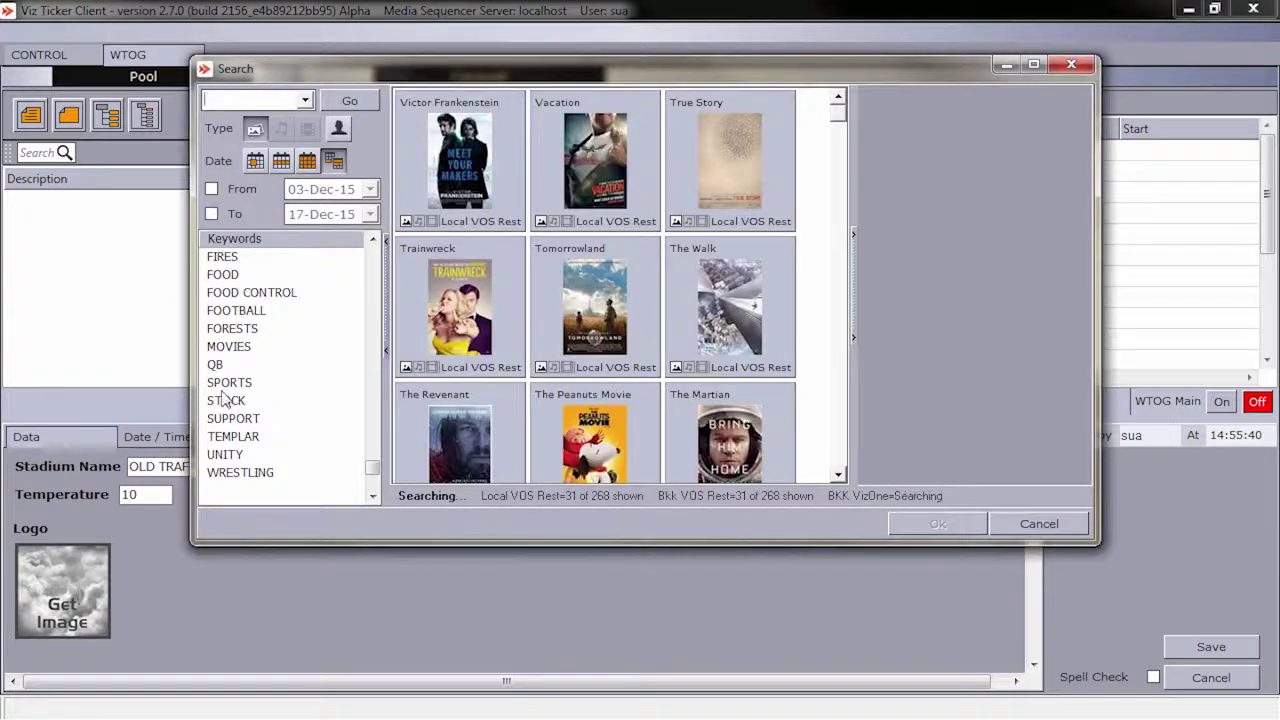
left_click(228, 384)
left_click(271, 99)
type("man")
left_click(340, 104)
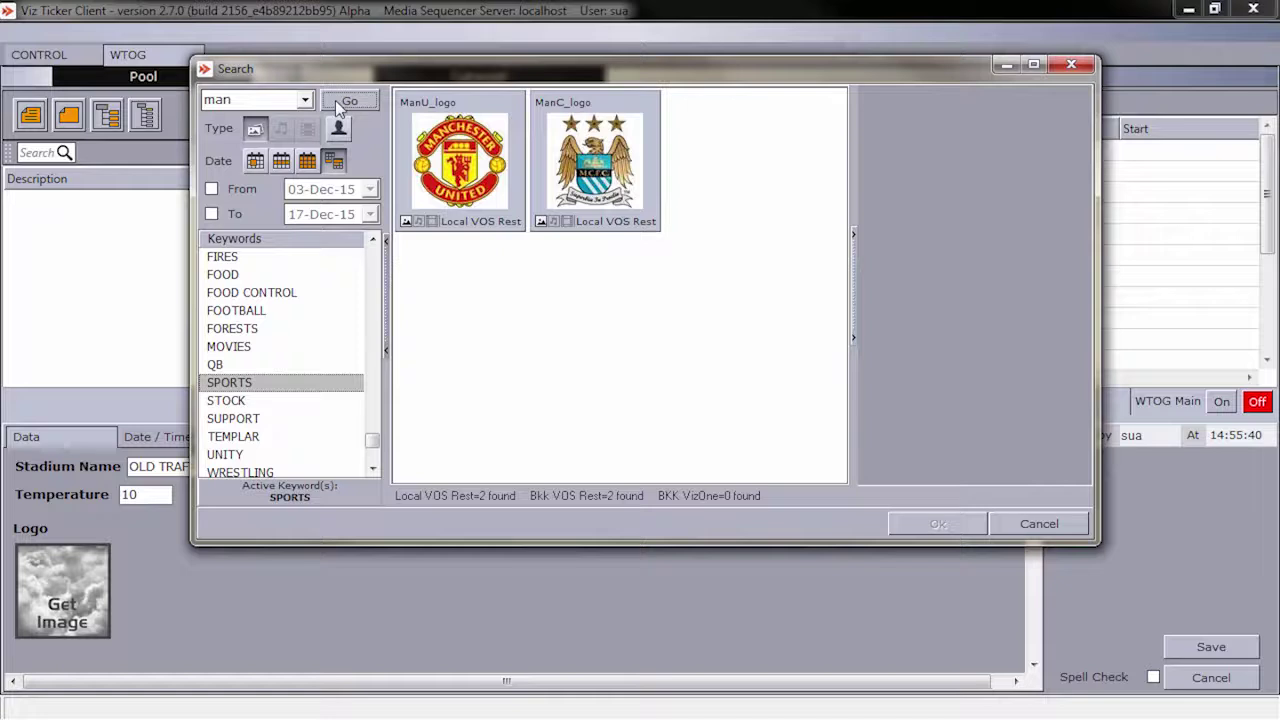
left_click(404, 146)
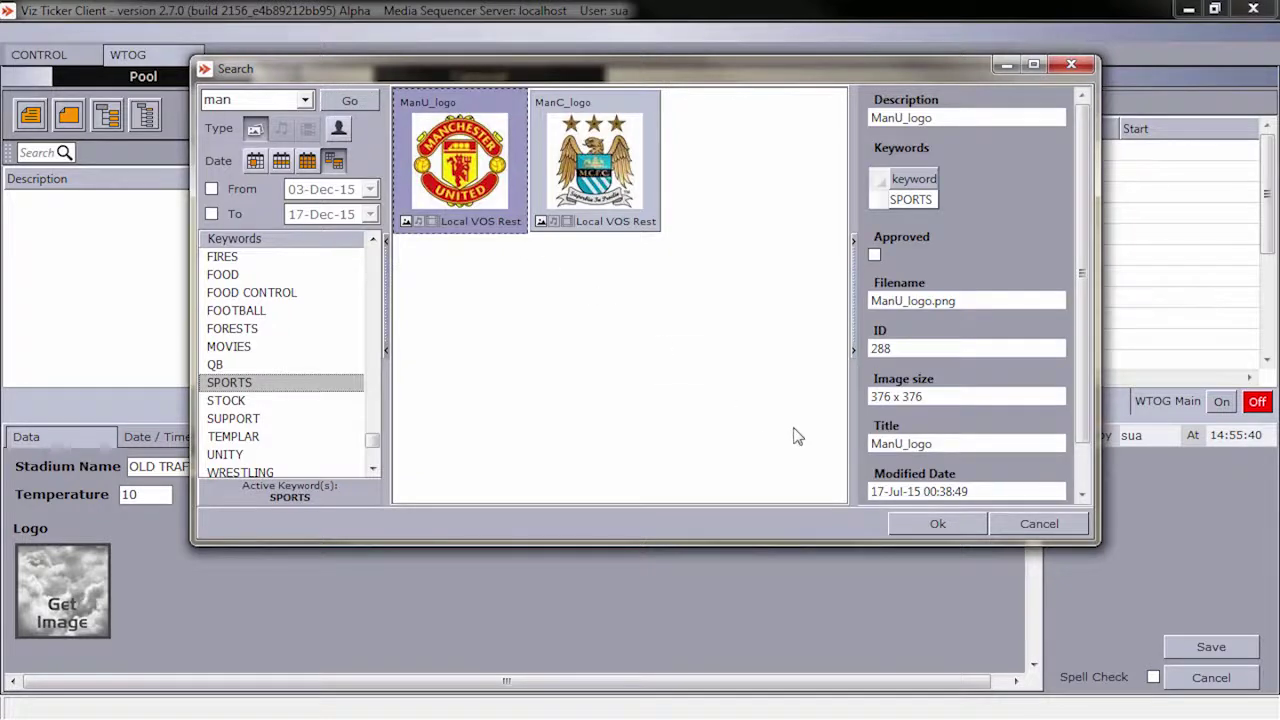
left_click(901, 524)
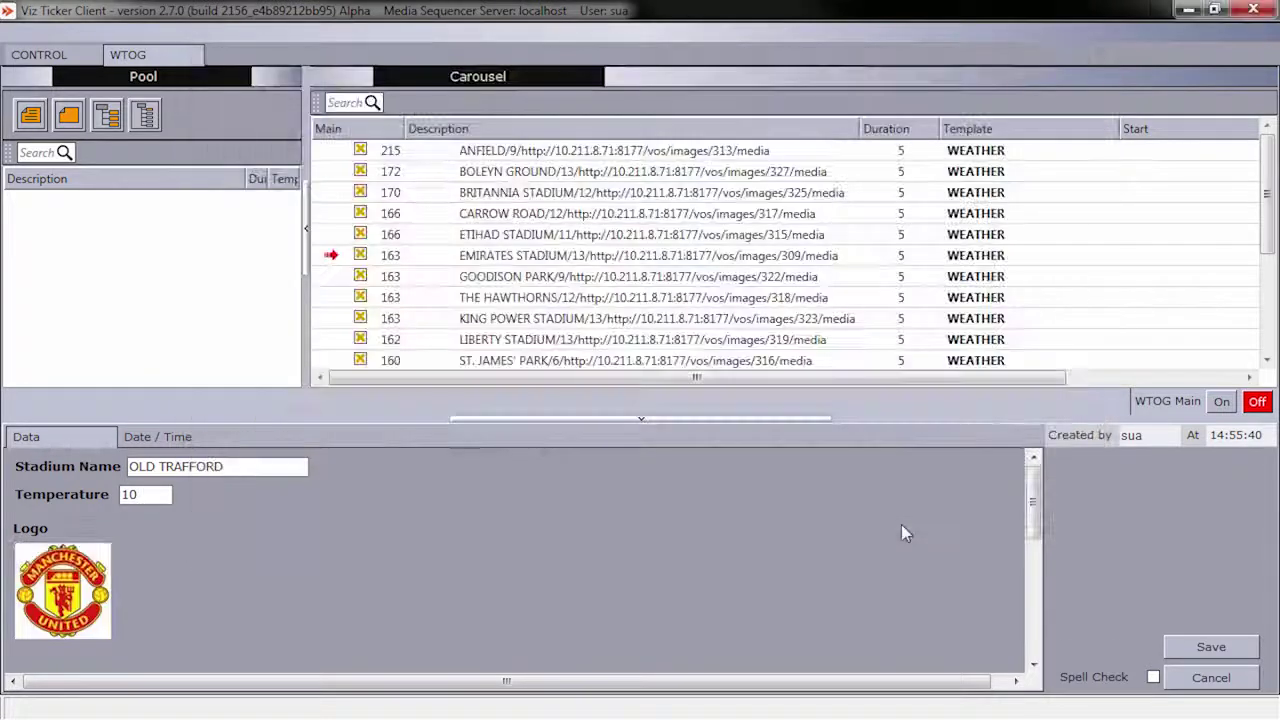
Save the OLD TRAFFORD message and move it from the pool to the end of the carousel
left_click(1173, 646)
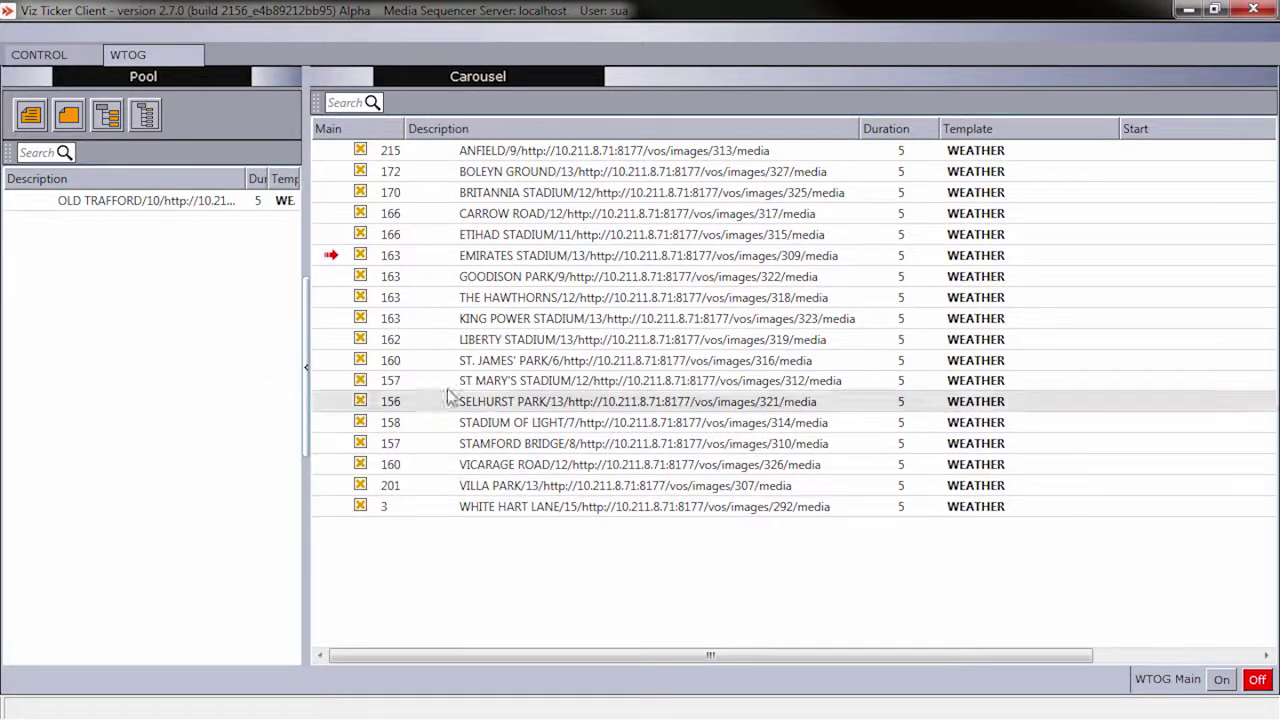
left_click_drag(160, 200, 410, 538)
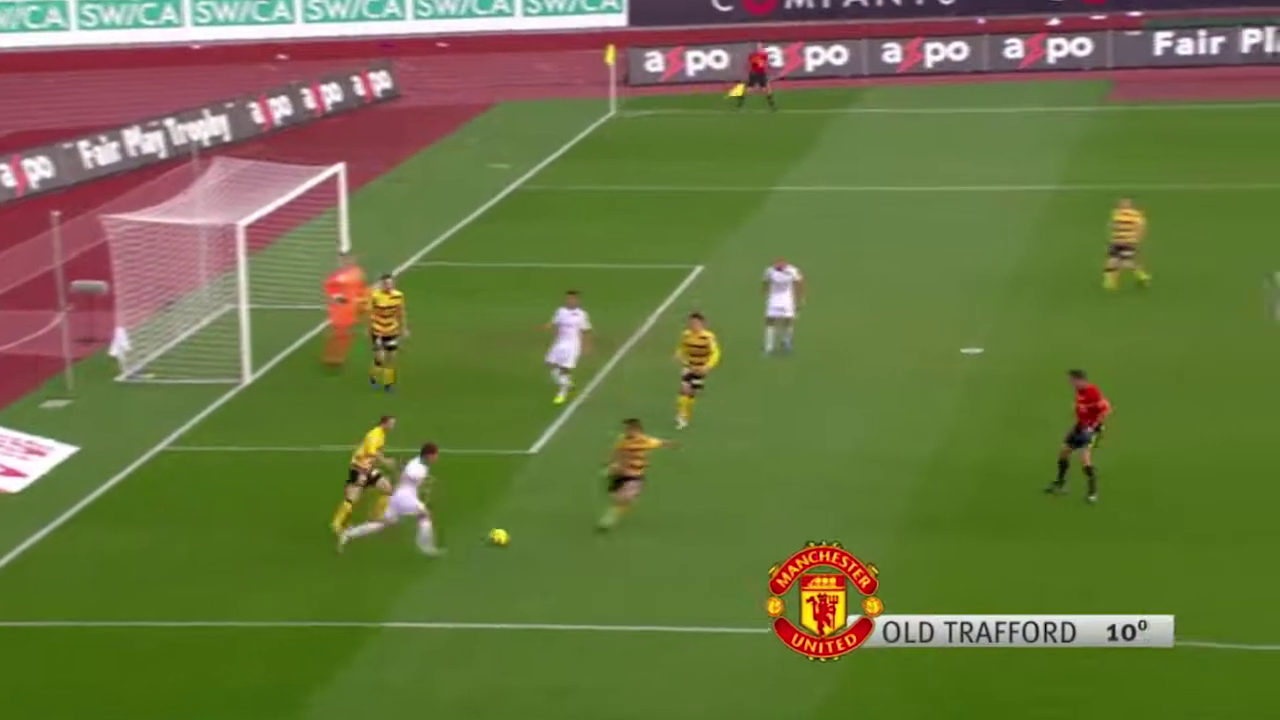